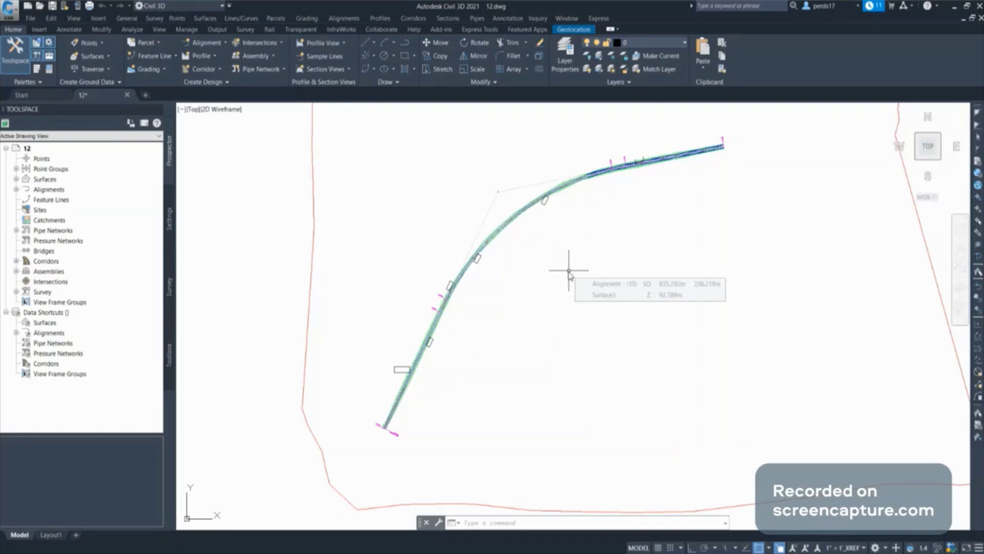
# Select all the rectangle polylines beside the corridor using Select Similar
pyautogui.moveTo(589, 241); pyautogui.dragTo(547, 272, button='middle')
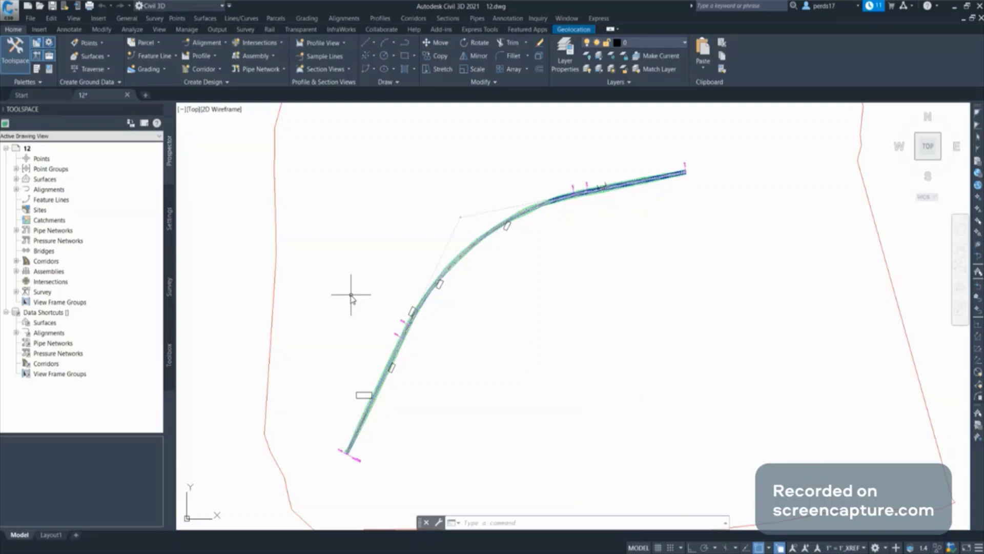
pyautogui.scroll(6, 345, 464)
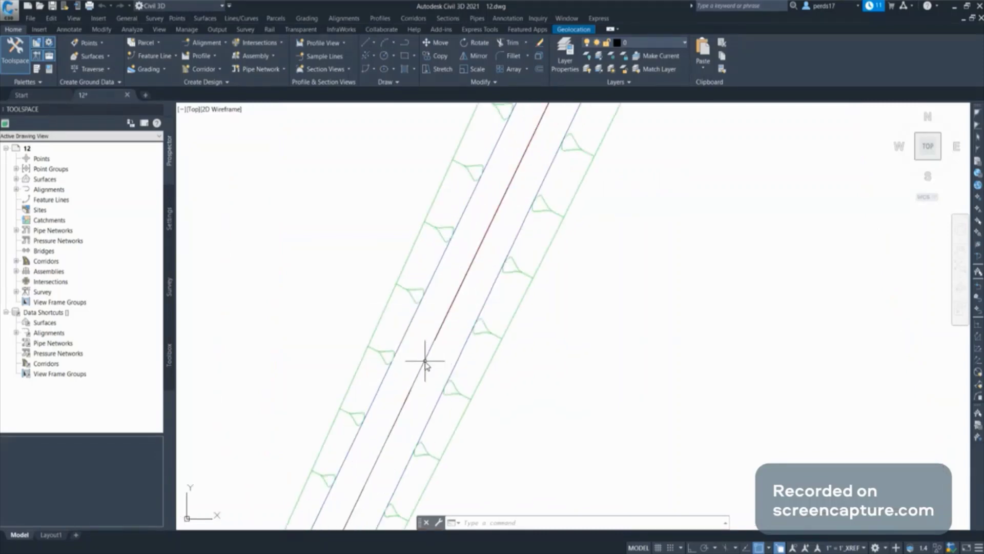
pyautogui.scroll(2, 424, 361)
pyautogui.scroll(-2, 455, 369)
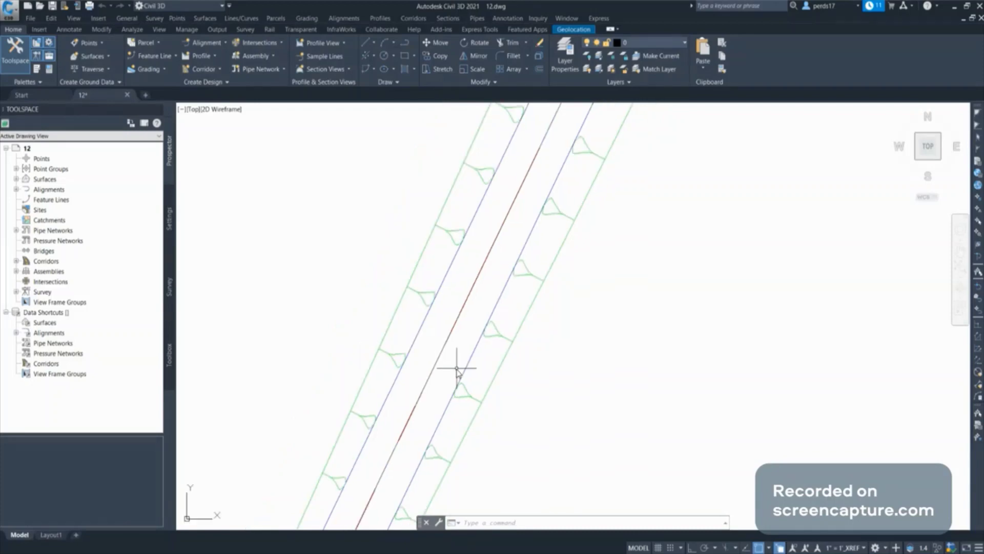
pyautogui.scroll(-3, 476, 344)
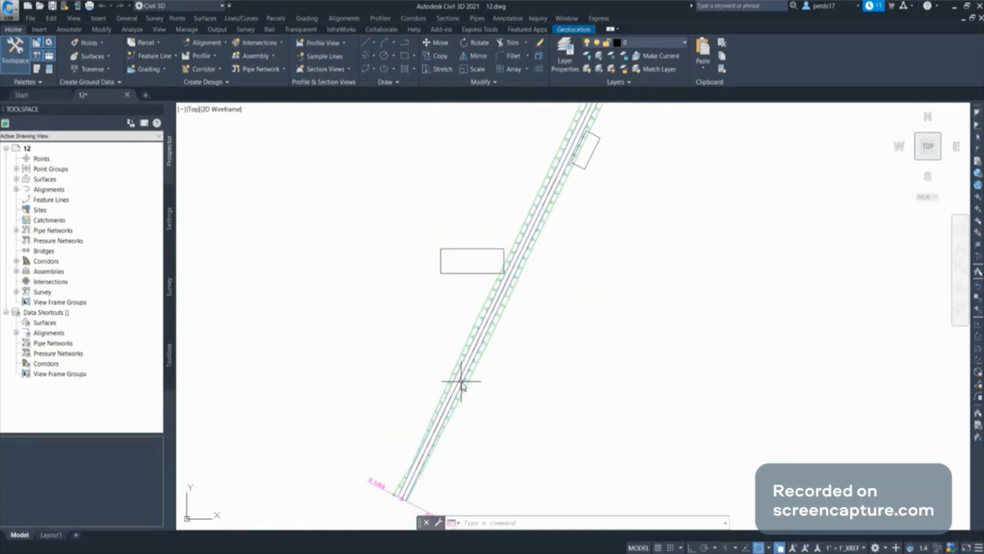
pyautogui.scroll(4, 510, 266)
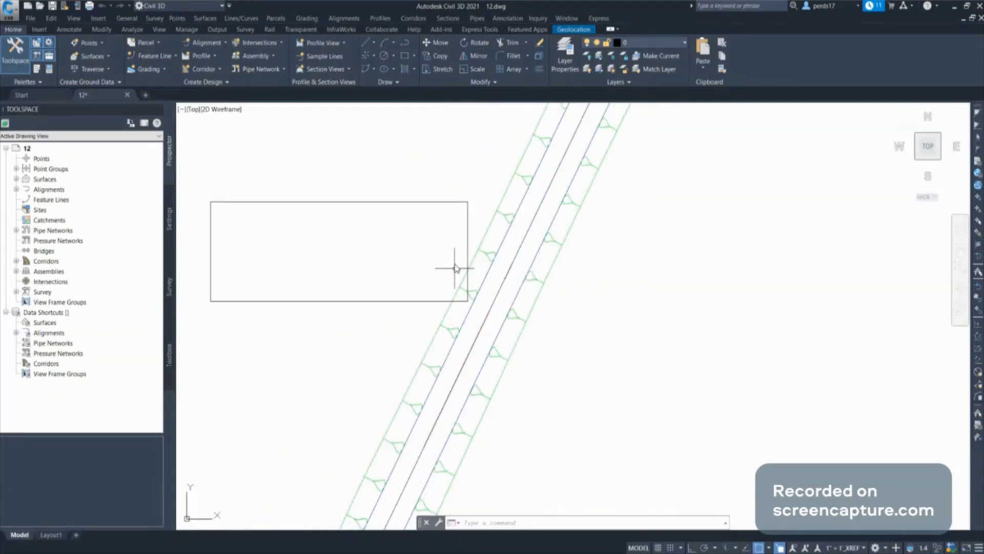
pyautogui.scroll(-5, 451, 300)
pyautogui.scroll(8, 490, 239)
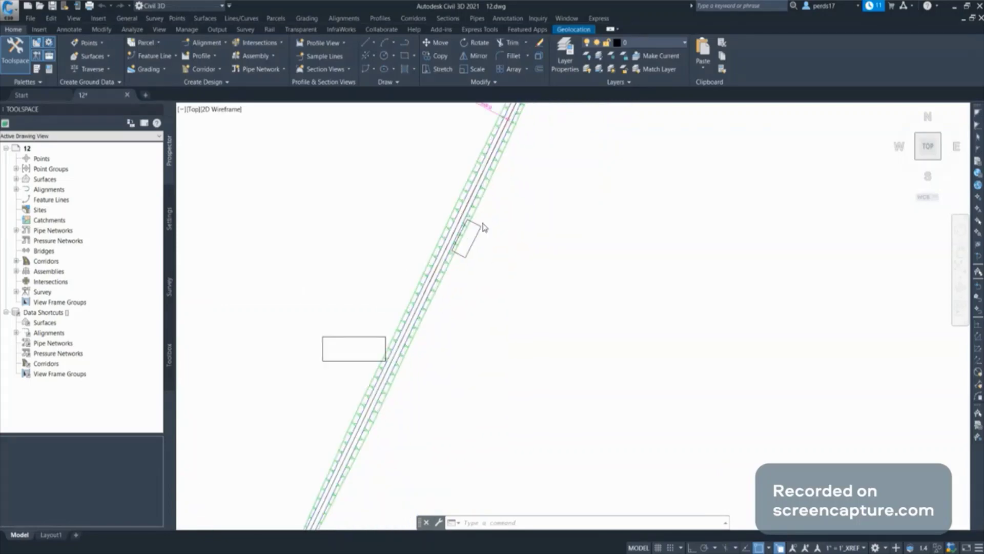
pyautogui.scroll(-5, 414, 328)
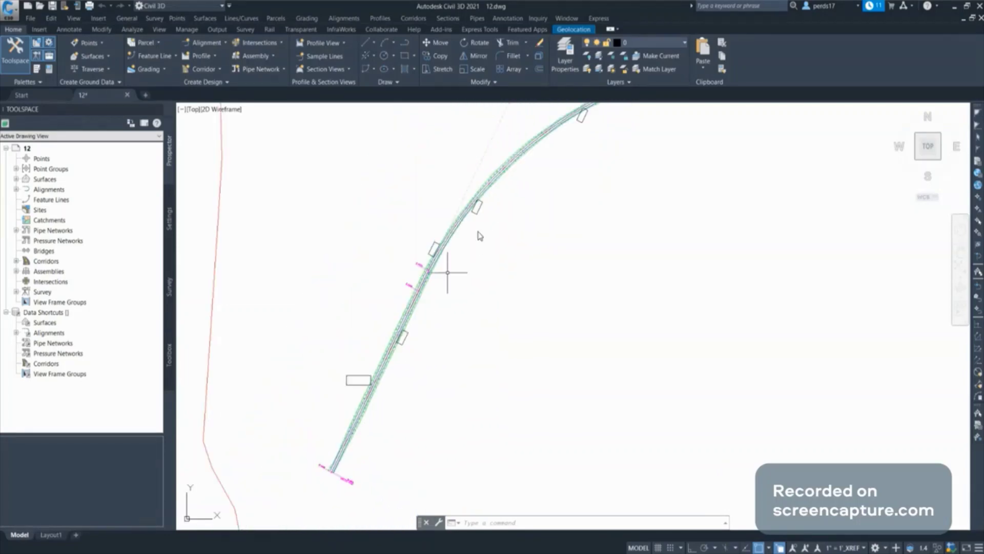
pyautogui.scroll(6, 499, 210)
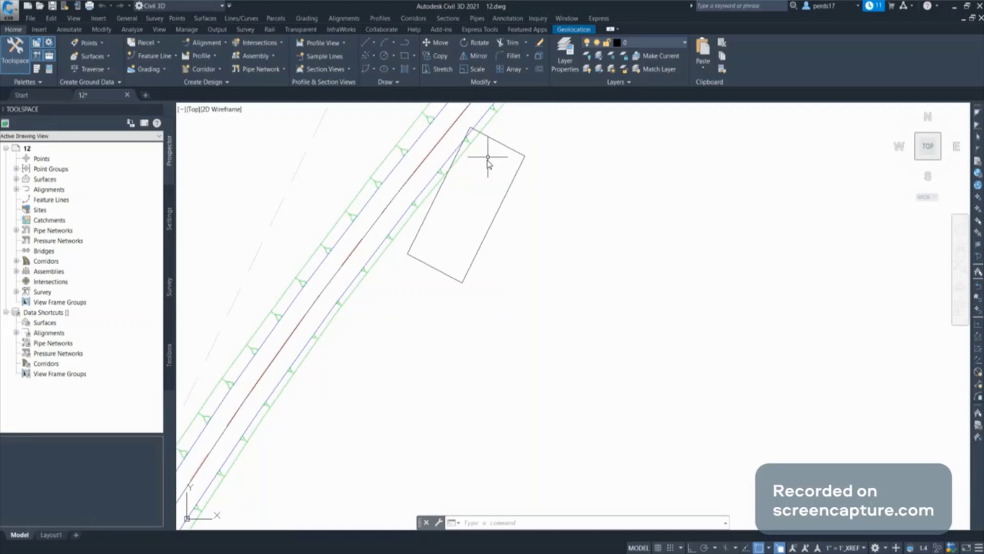
pyautogui.scroll(-4, 453, 244)
pyautogui.scroll(-4, 453, 239)
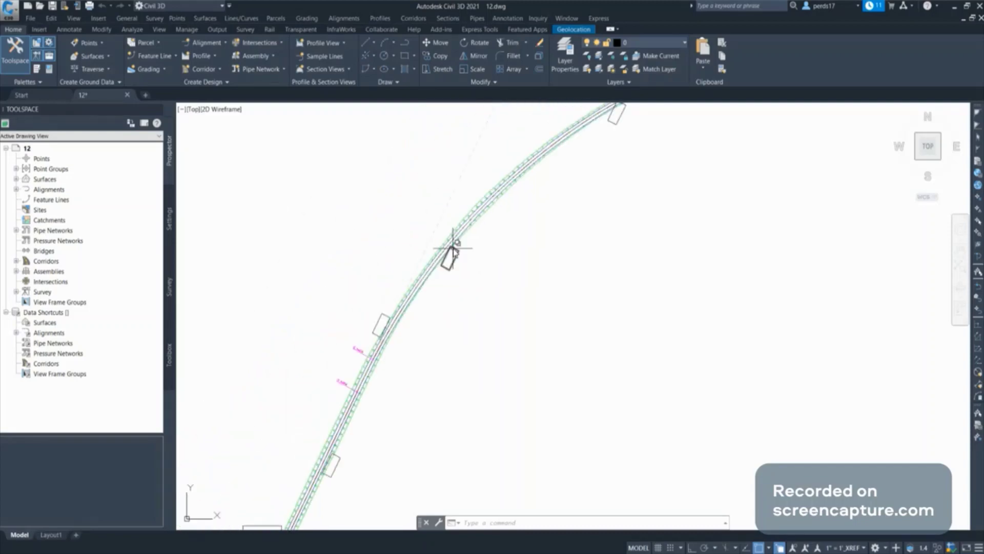
pyautogui.scroll(4, 378, 333)
pyautogui.scroll(-6, 453, 245)
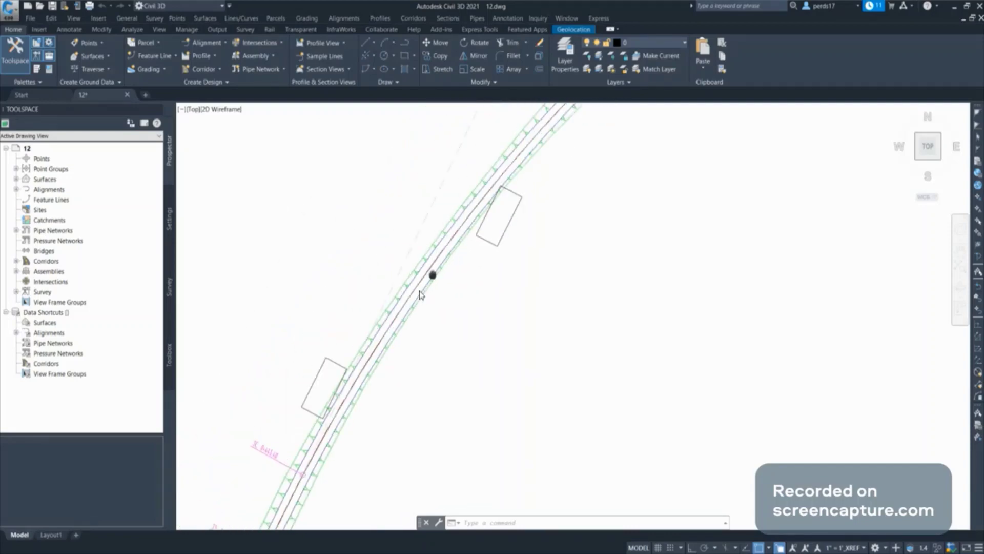
pyautogui.scroll(3, 518, 237)
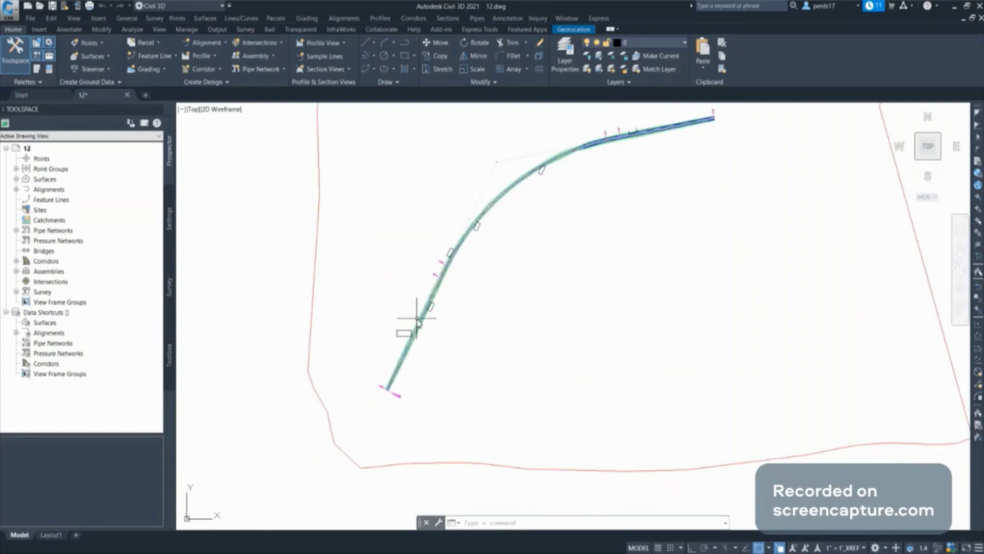
pyautogui.scroll(5, 405, 332)
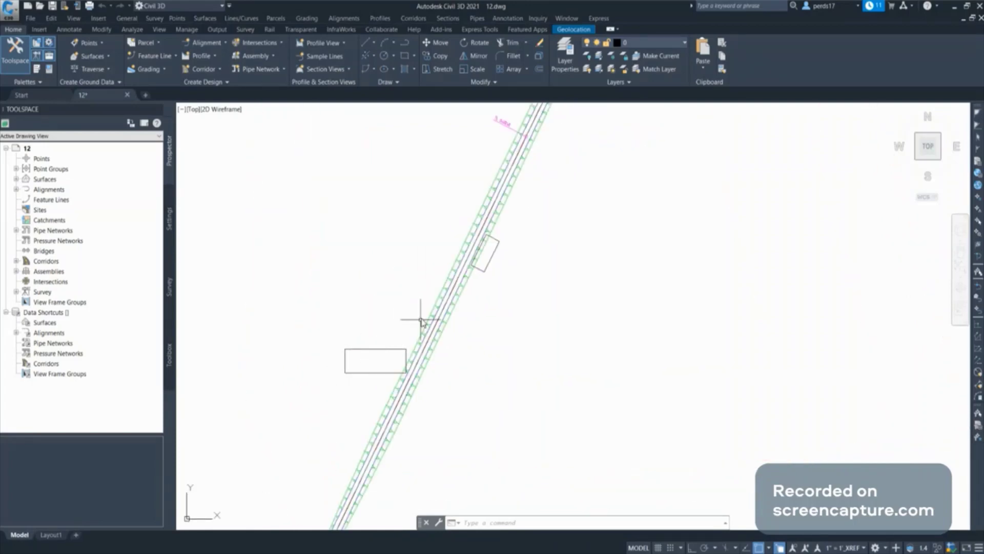
pyautogui.moveTo(523, 228); pyautogui.dragTo(388, 395, button='middle')
pyautogui.scroll(-3, 422, 214)
pyautogui.scroll(3, 523, 202)
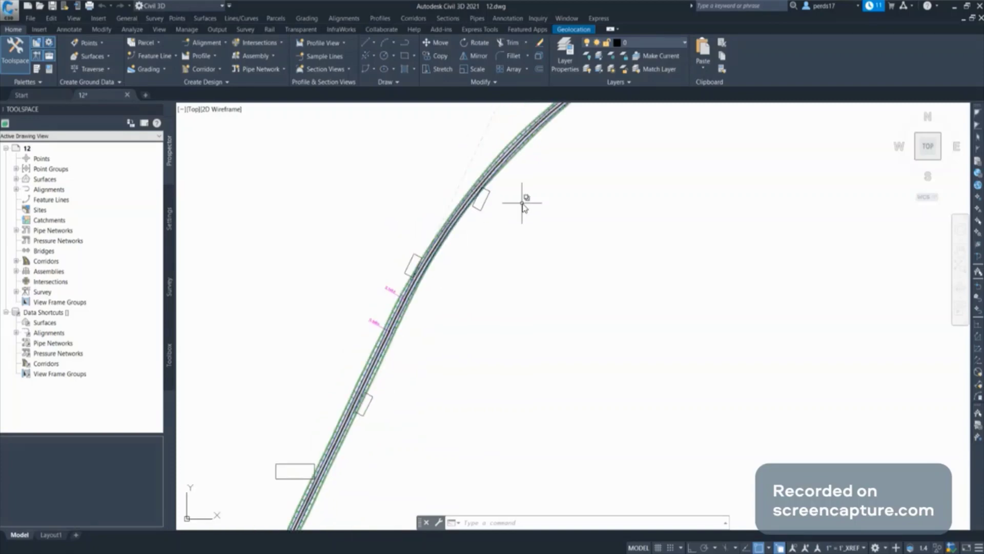
pyautogui.scroll(-5, 472, 263)
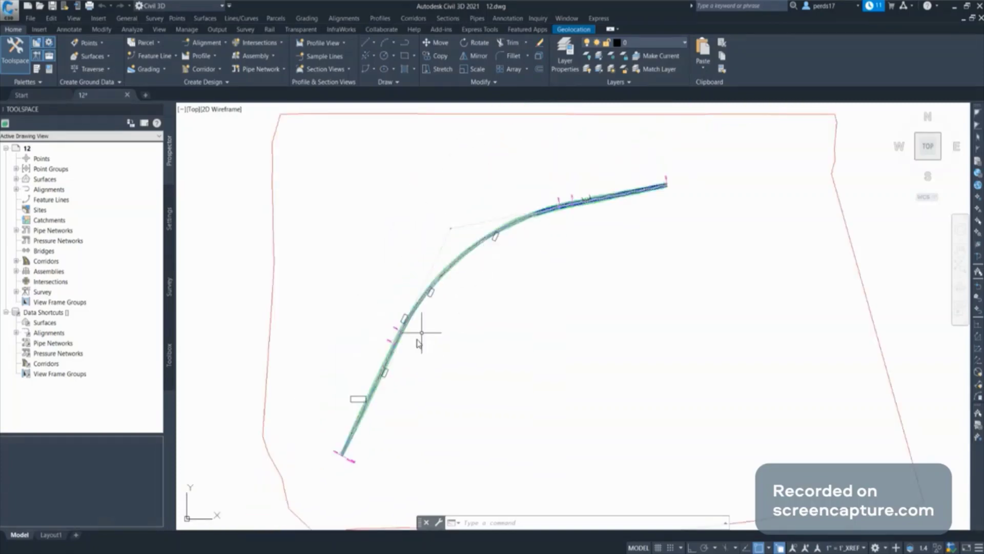
pyautogui.scroll(5, 356, 398)
pyautogui.click(358, 402)
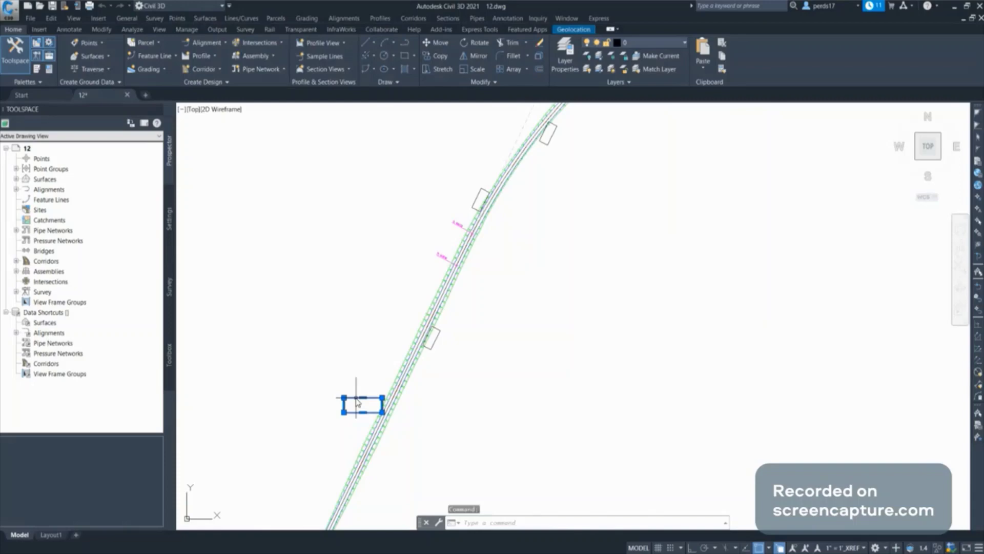
pyautogui.rightClick(358, 402)
pyautogui.click(395, 391)
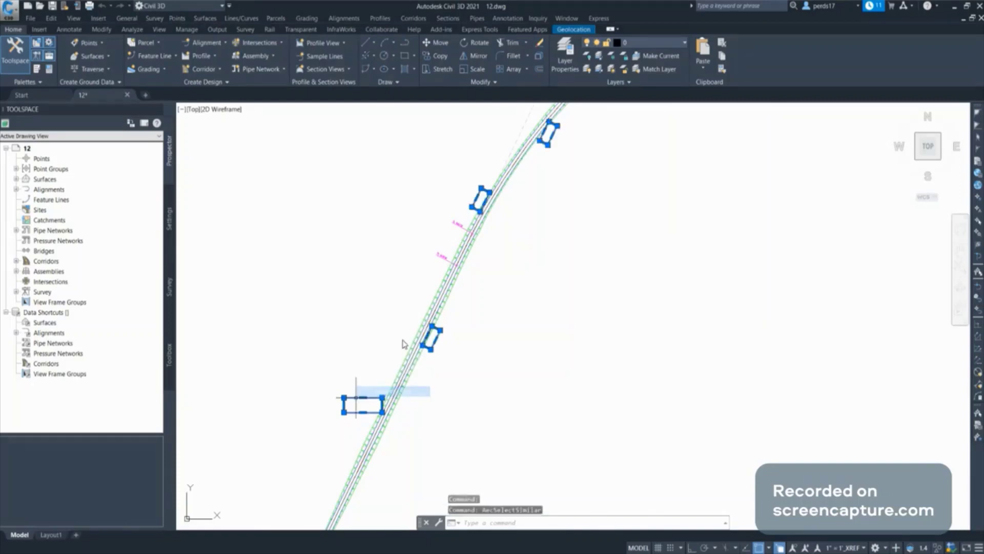
# Set Closed to Yes for the selected polylines in the Properties palette
pyautogui.scroll(-5, 376, 359)
pyautogui.scroll(6, 597, 172)
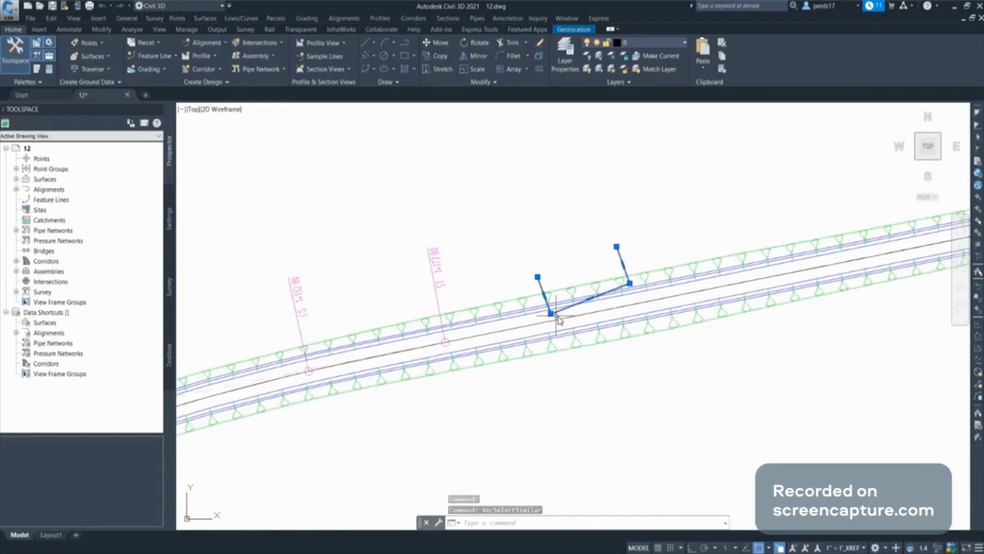
pyautogui.scroll(-3, 640, 234)
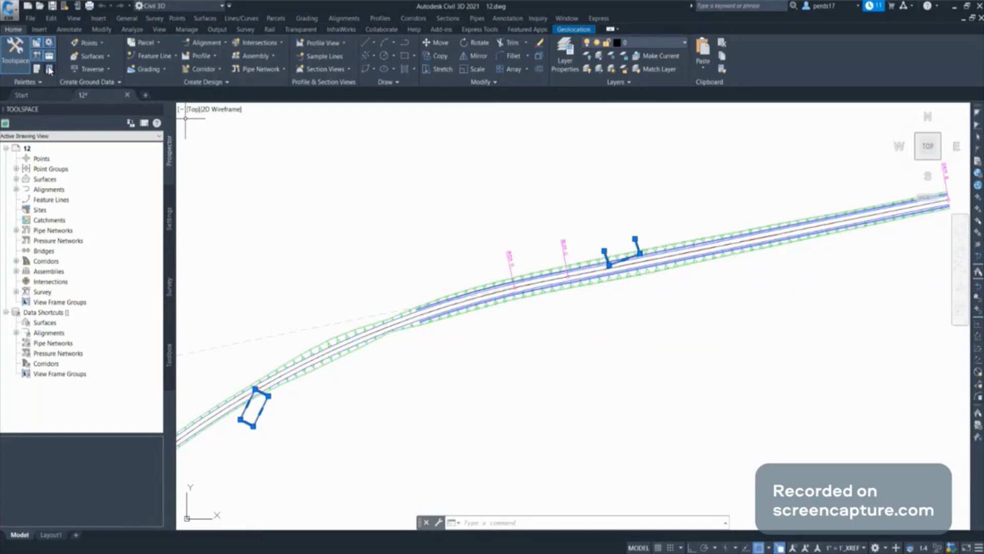
pyautogui.click(36, 42)
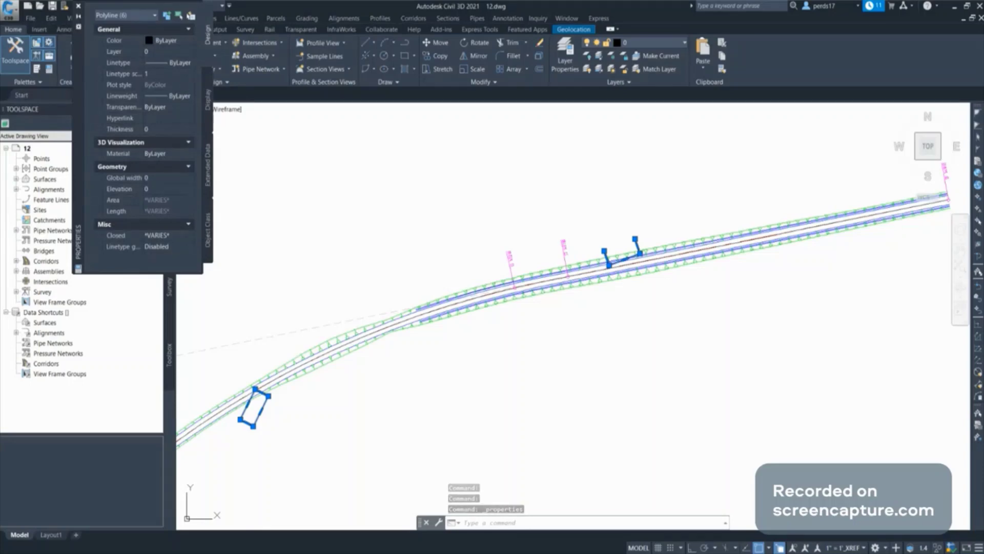
pyautogui.click(169, 235)
pyautogui.click(154, 245)
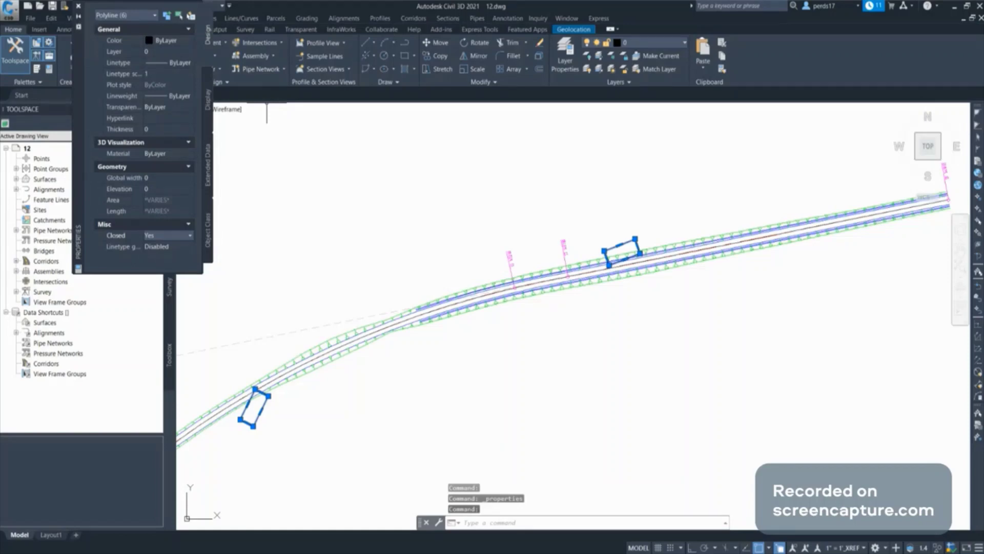
pyautogui.click(78, 6)
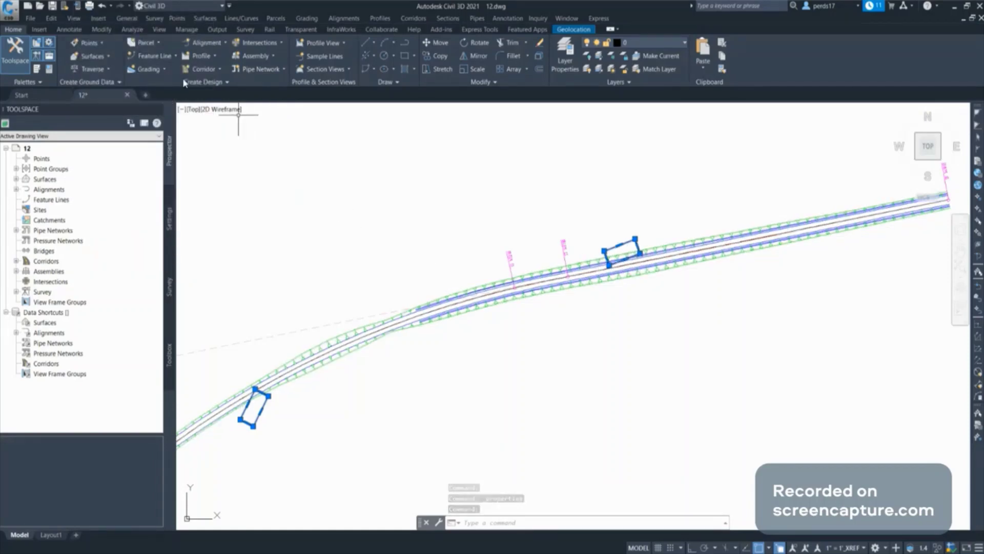
# Create parcels from the polylines on Site 1 with Property style and Number Only labels
pyautogui.click(154, 45)
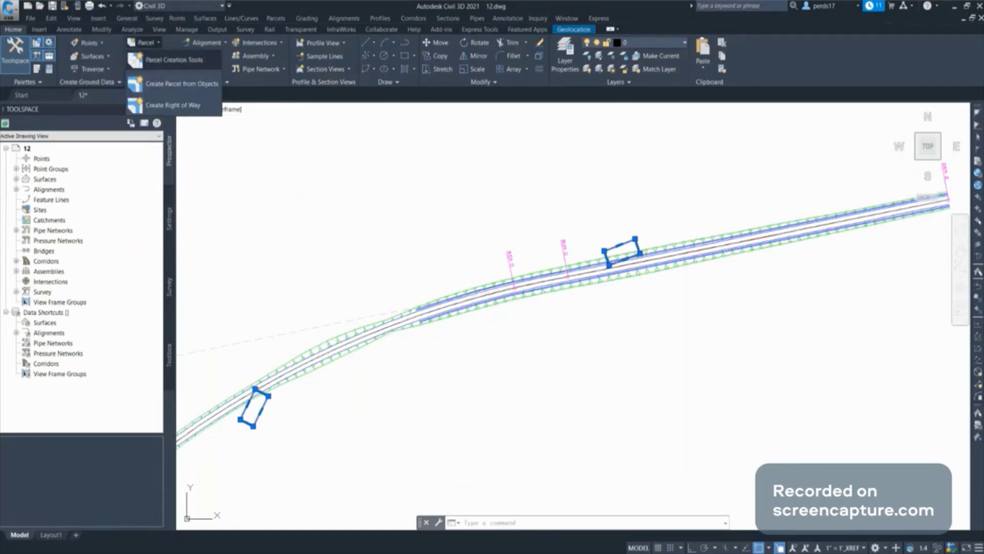
pyautogui.click(169, 84)
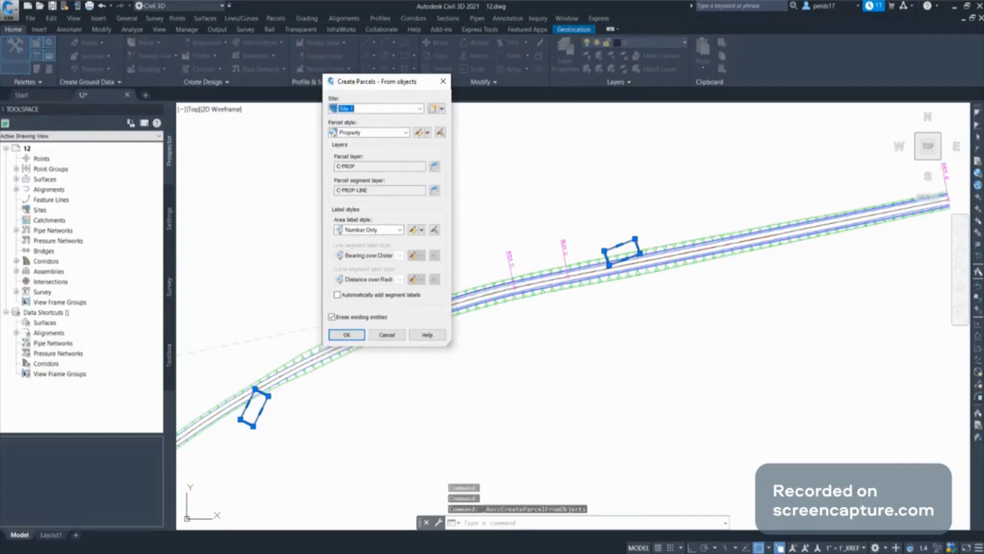
pyautogui.press('Tab')
pyautogui.hotkey('alt', 'Down')
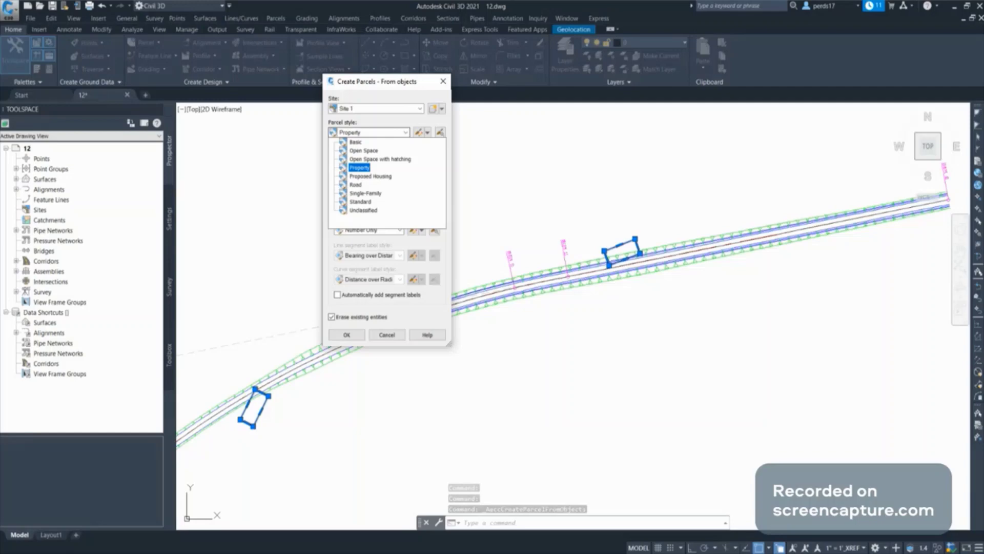
pyautogui.press('Return')
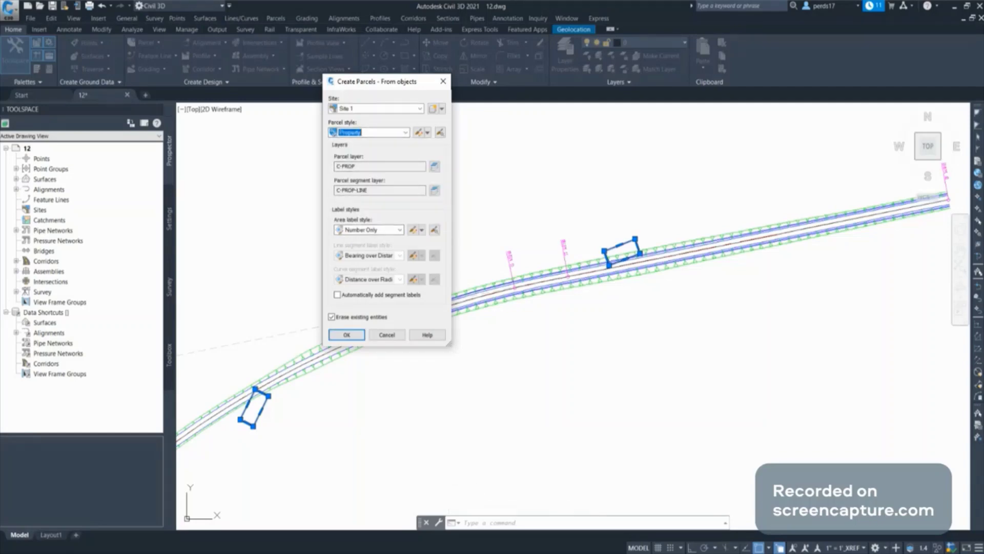
pyautogui.press('Tab')
pyautogui.hotkey('alt', 'Down')
pyautogui.press('Return')
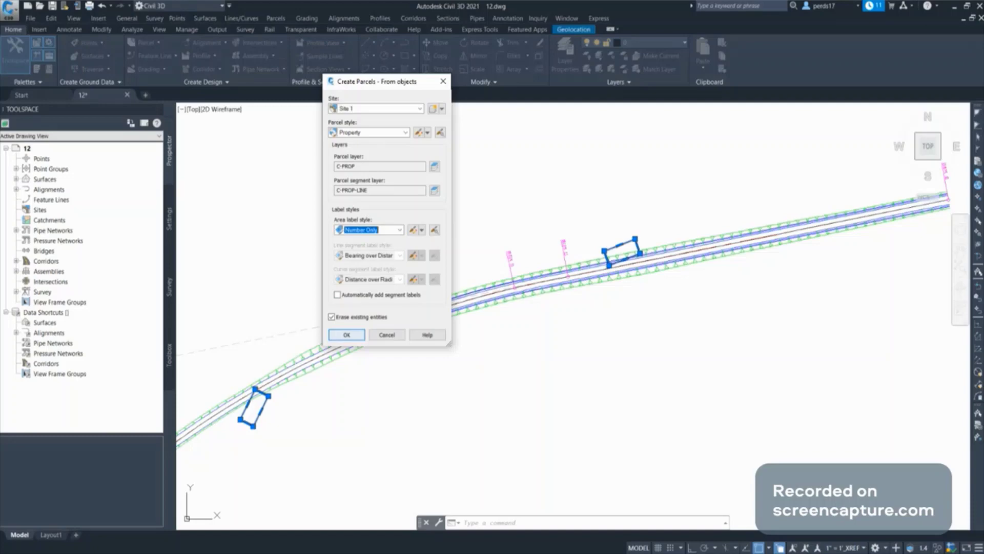
pyautogui.press('Return')
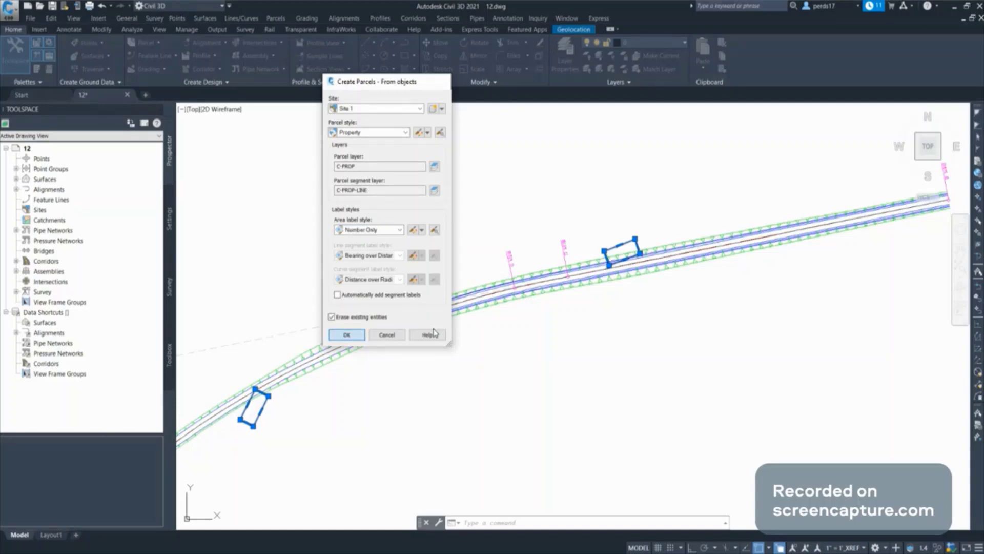
# Zoom to the lower parcel 1 label, select it and bring up its context menu
pyautogui.scroll(8, 626, 245)
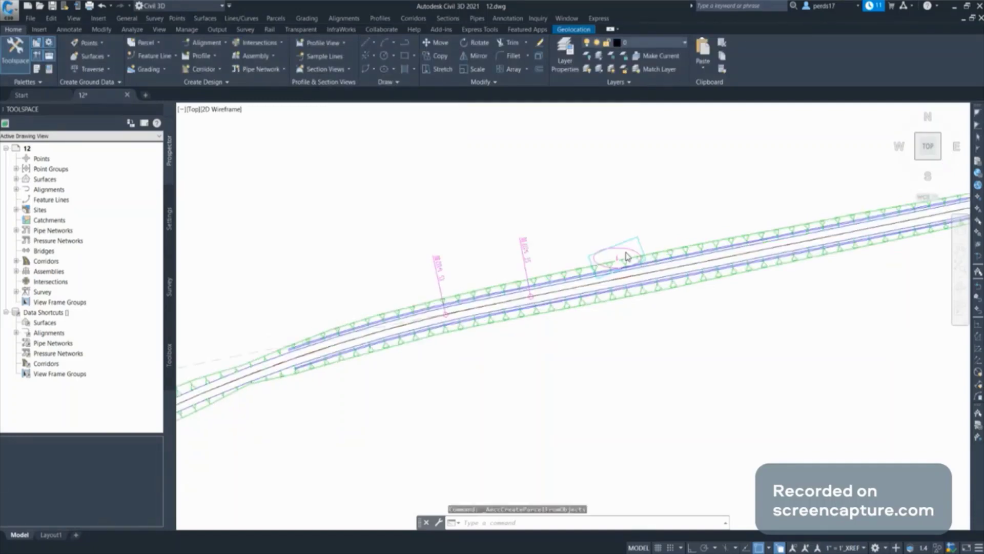
pyautogui.scroll(-6, 664, 215)
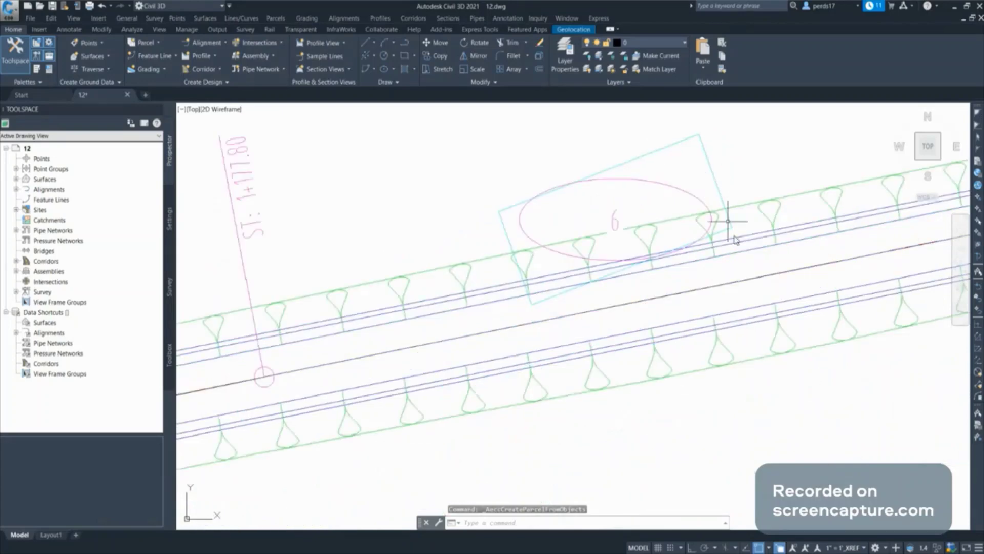
pyautogui.scroll(-6, 682, 213)
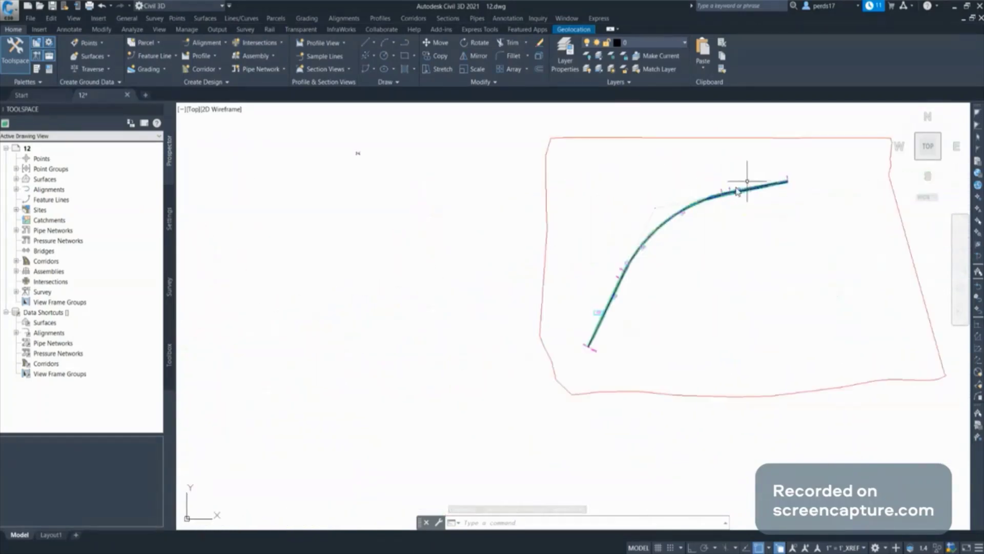
pyautogui.scroll(5, 603, 328)
pyautogui.scroll(2, 604, 327)
pyautogui.scroll(-3, 441, 387)
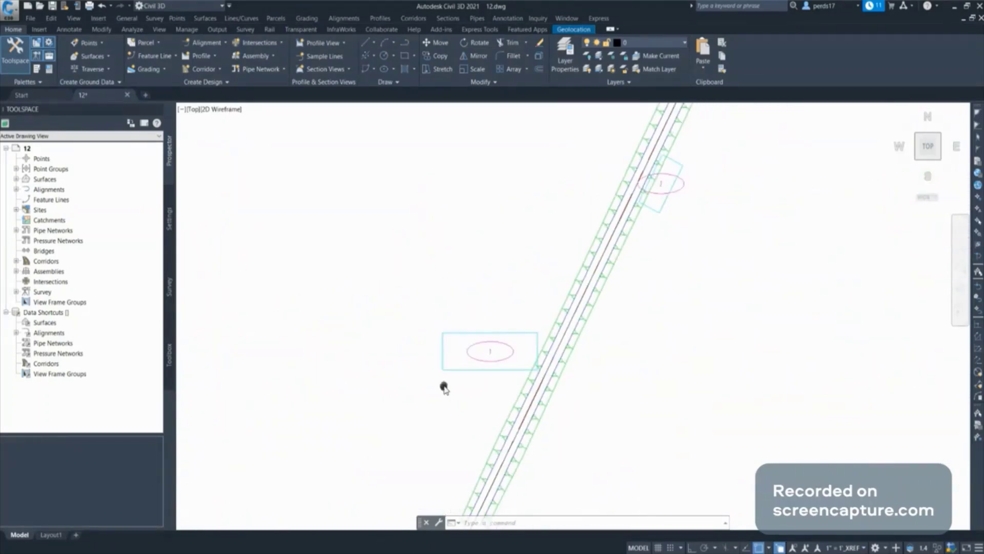
pyautogui.scroll(1, 582, 241)
pyautogui.scroll(3, 613, 218)
pyautogui.scroll(-3, 516, 183)
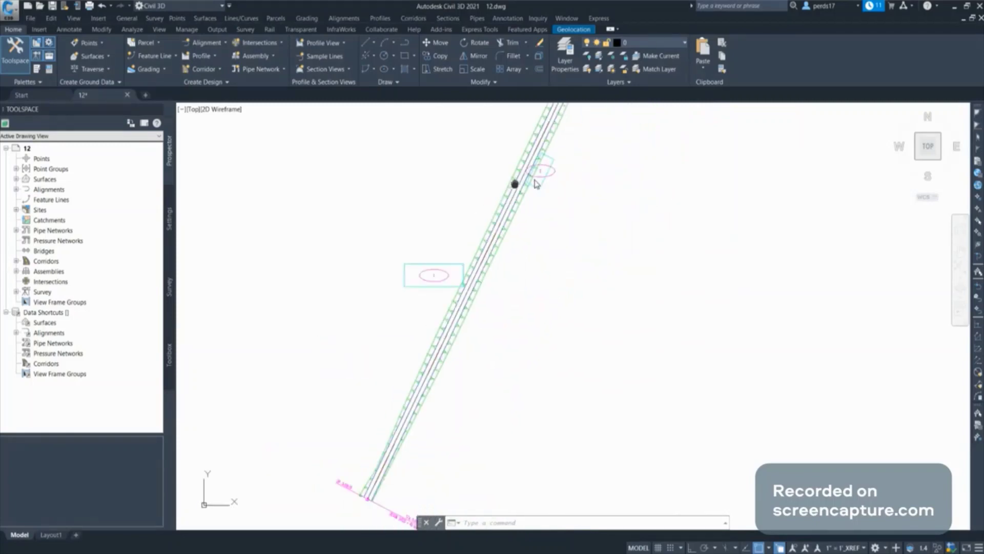
pyautogui.scroll(3, 451, 267)
pyautogui.click(448, 278)
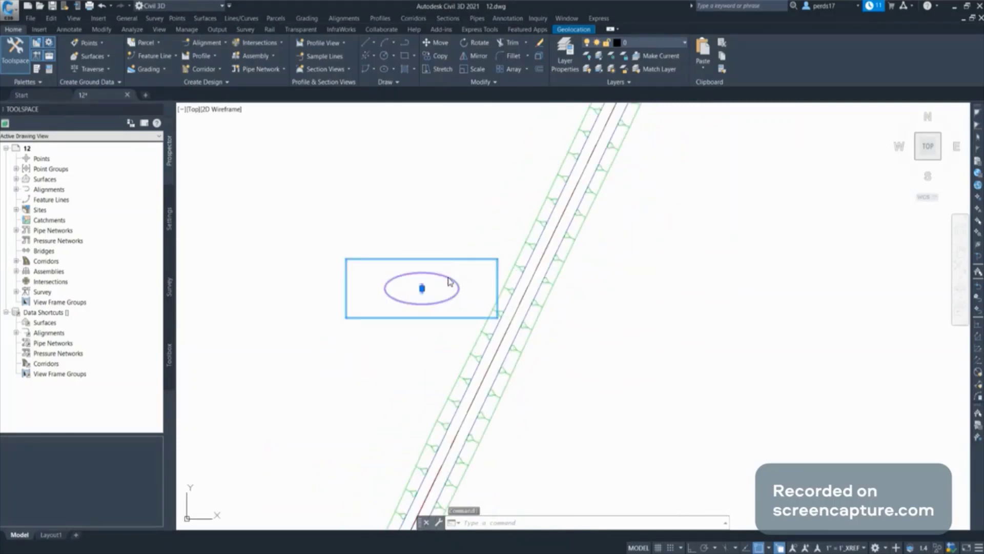
pyautogui.rightClick(451, 284)
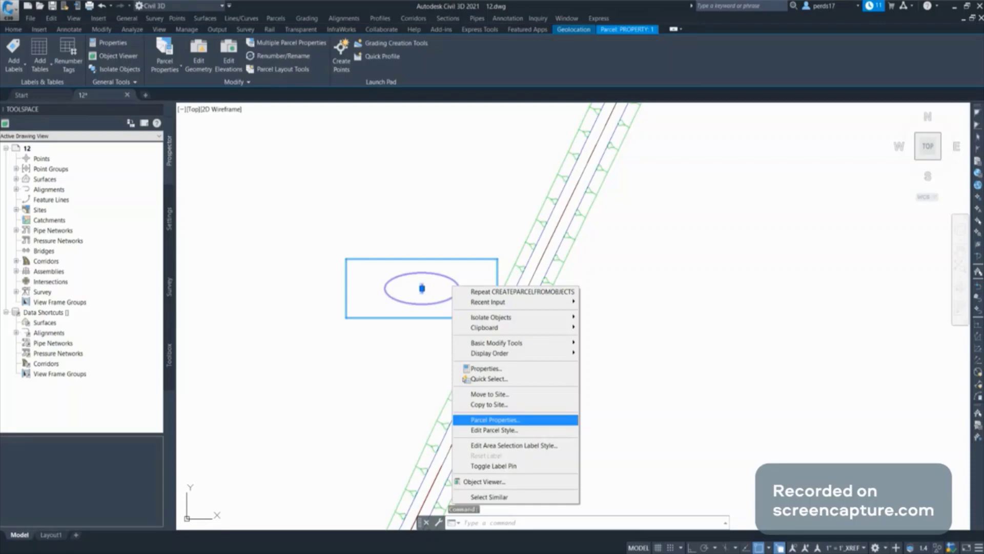
# Change parcel 1's area label style to Name Area & Perimeter in Parcel Properties
pyautogui.click(493, 419)
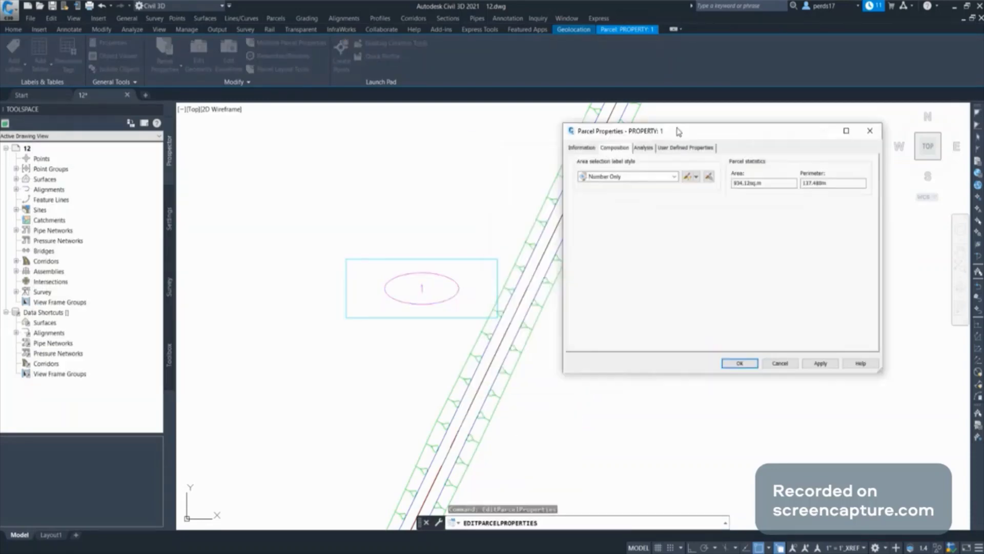
pyautogui.click(681, 174)
pyautogui.press('Up')
pyautogui.press('Up')
pyautogui.press('Up')
pyautogui.press('Up')
pyautogui.press('Up')
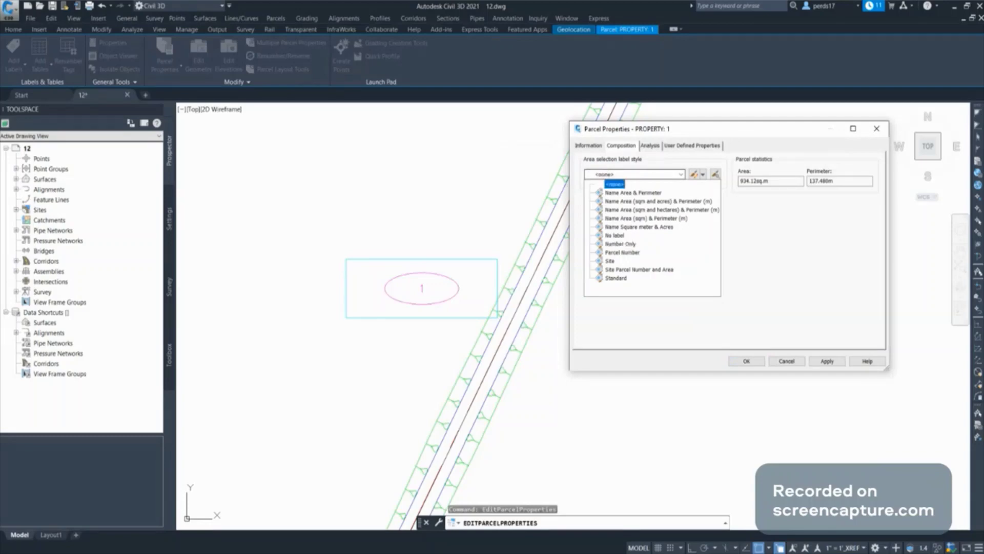
pyautogui.press('Up')
pyautogui.press('Return')
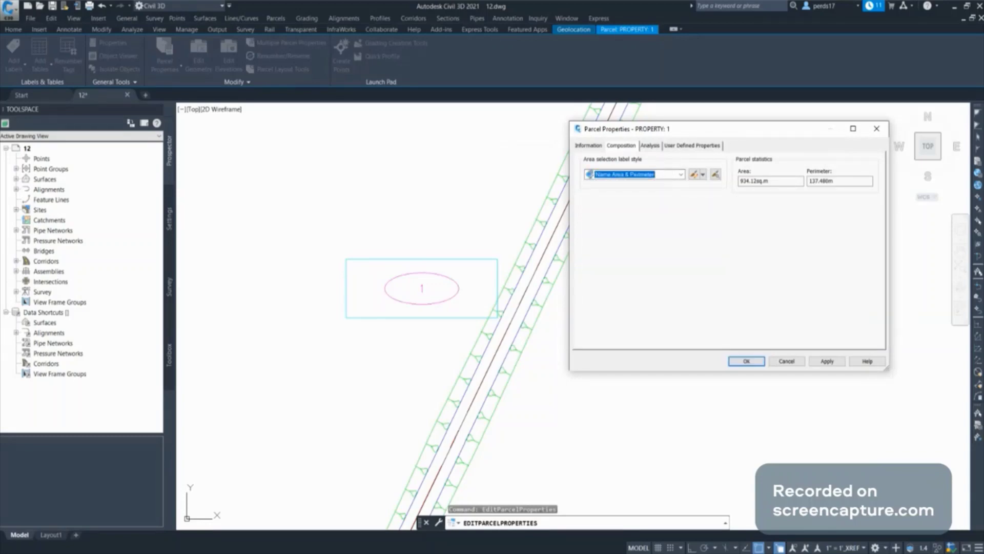
pyautogui.click(747, 361)
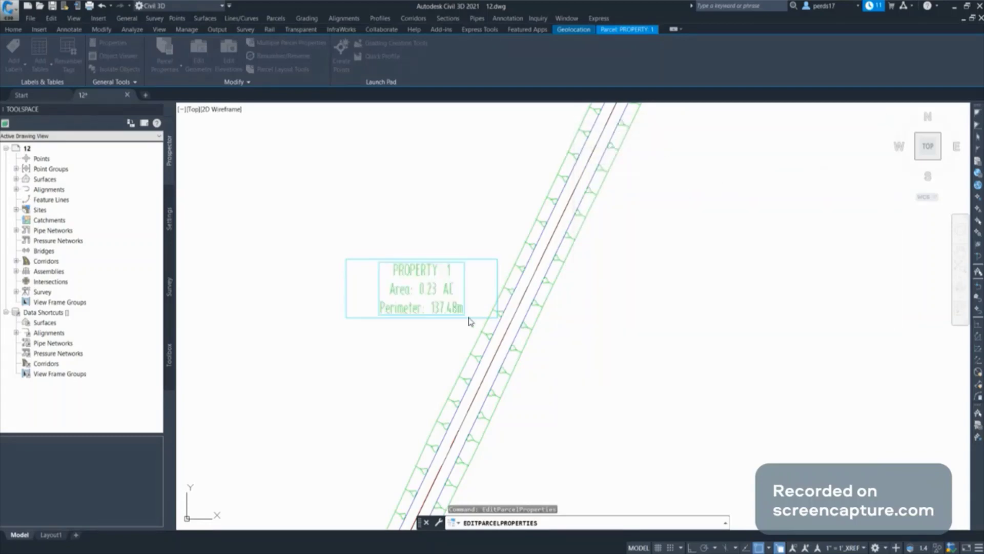
pyautogui.scroll(2, 419, 277)
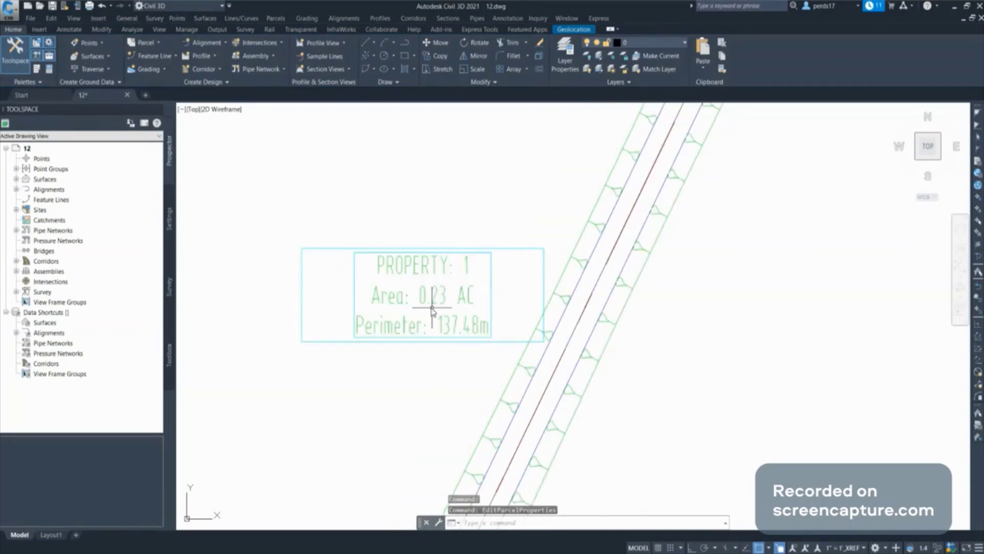
pyautogui.scroll(2, 426, 307)
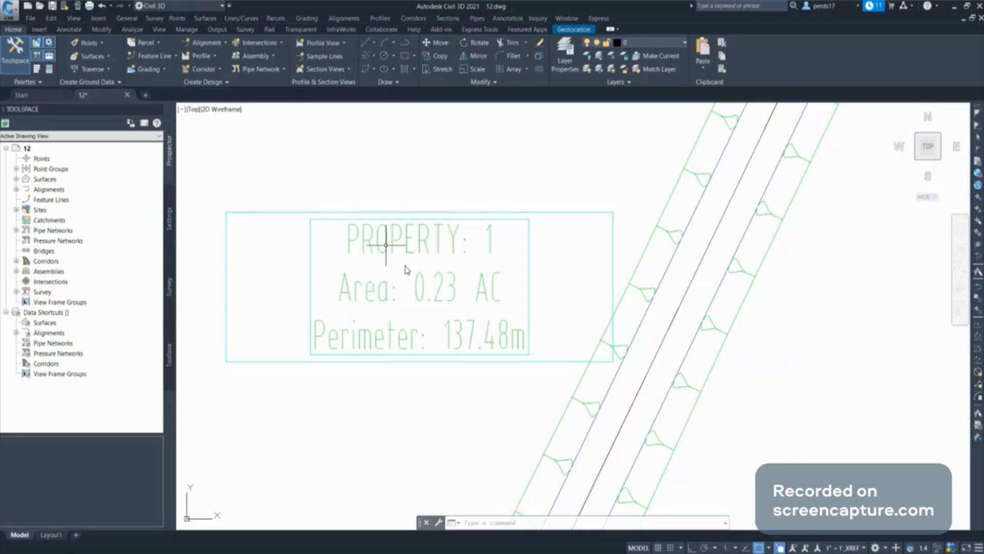
pyautogui.scroll(-2, 371, 270)
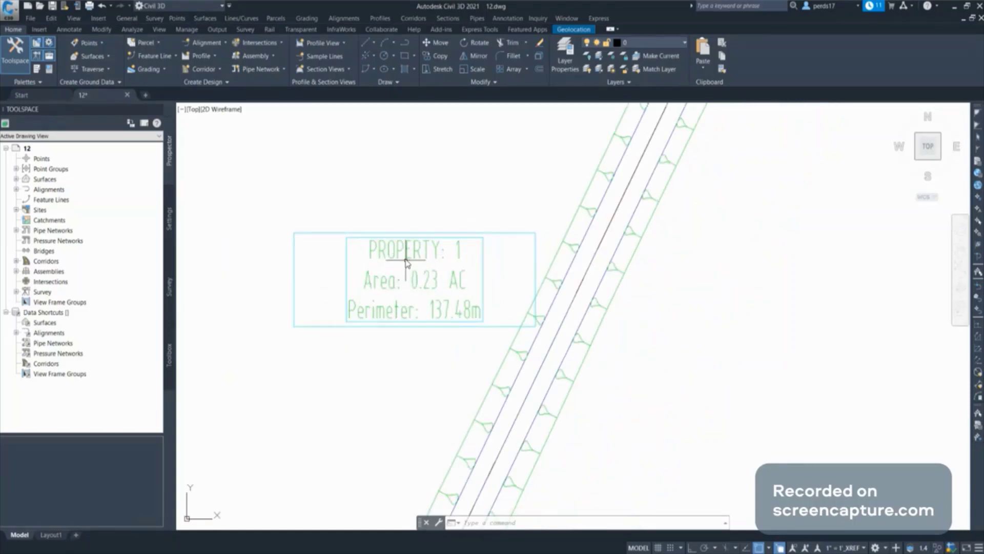
pyautogui.scroll(-3, 390, 264)
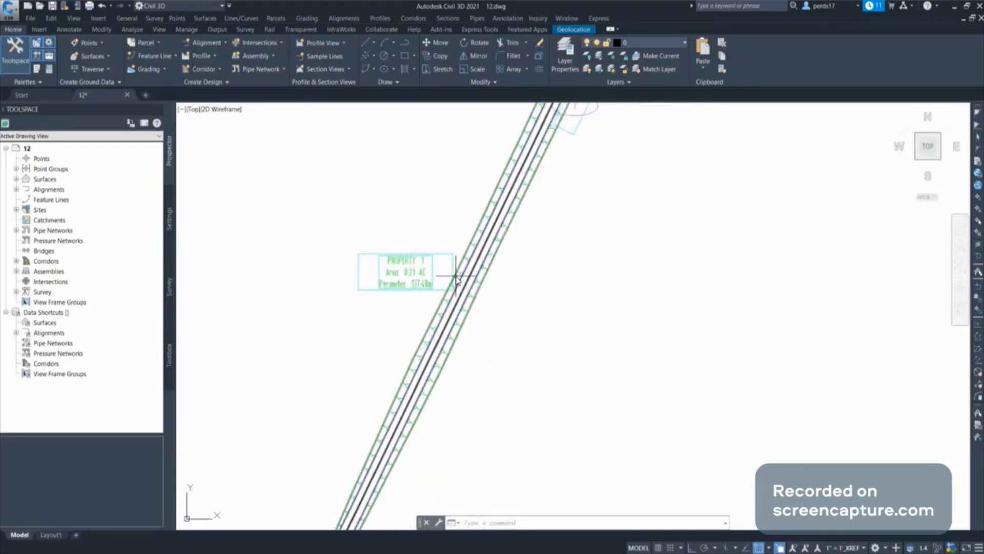
pyautogui.scroll(5, 455, 277)
pyautogui.scroll(-4, 453, 279)
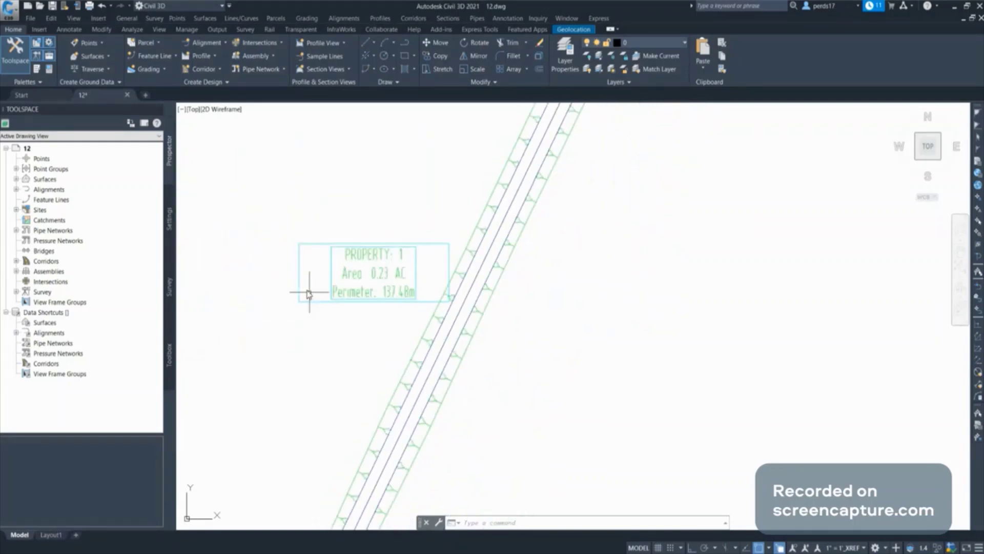
pyautogui.scroll(5, 446, 302)
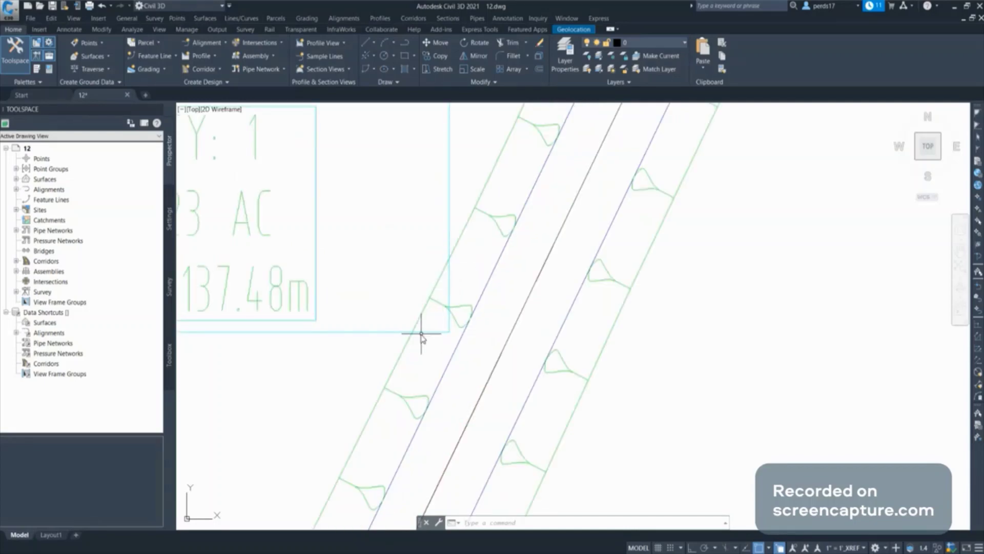
pyautogui.scroll(-5, 439, 300)
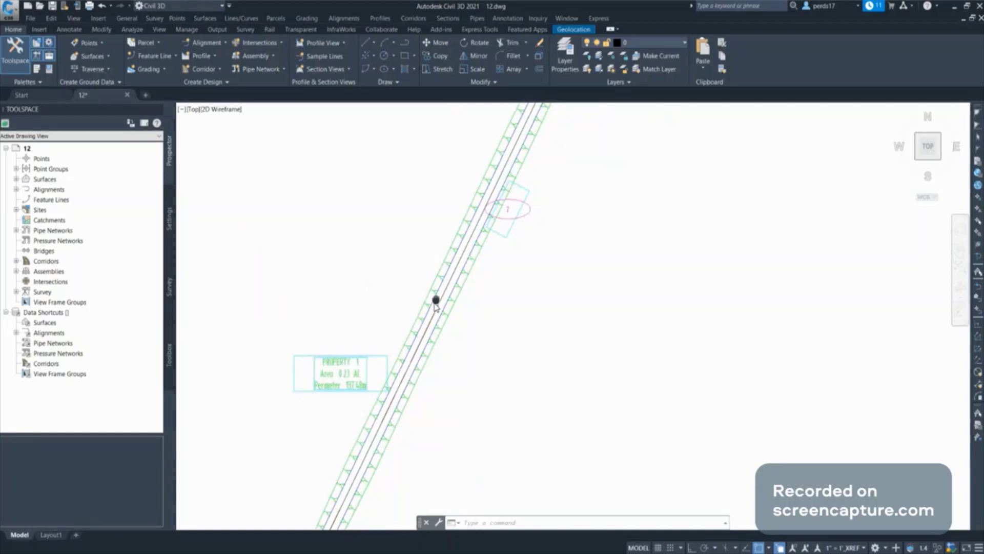
pyautogui.scroll(4, 384, 402)
pyautogui.moveTo(380, 406)
pyautogui.mouseDown(button='middle')
pyautogui.moveTo(384, 362)
pyautogui.moveTo(430, 318)
pyautogui.mouseUp(button='middle')
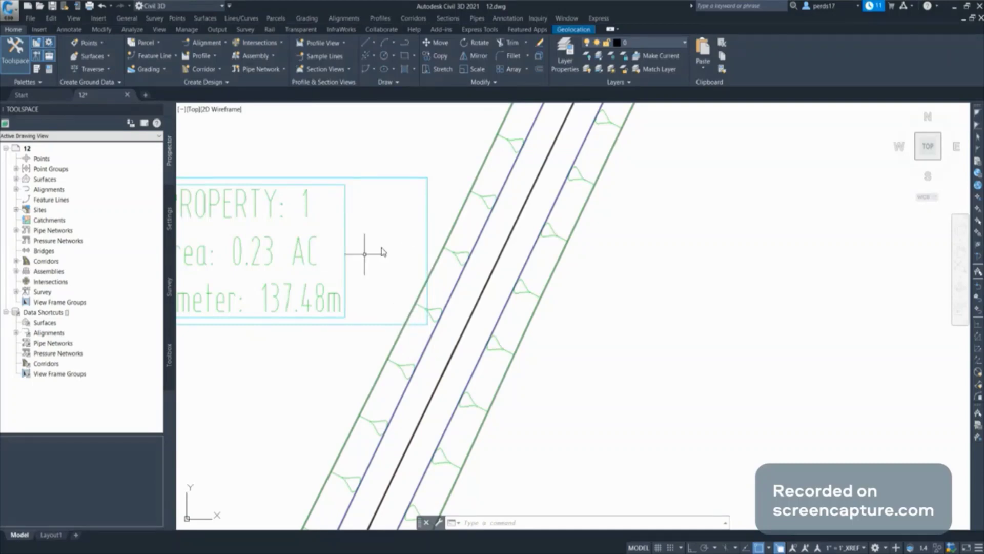
pyautogui.scroll(-4, 390, 264)
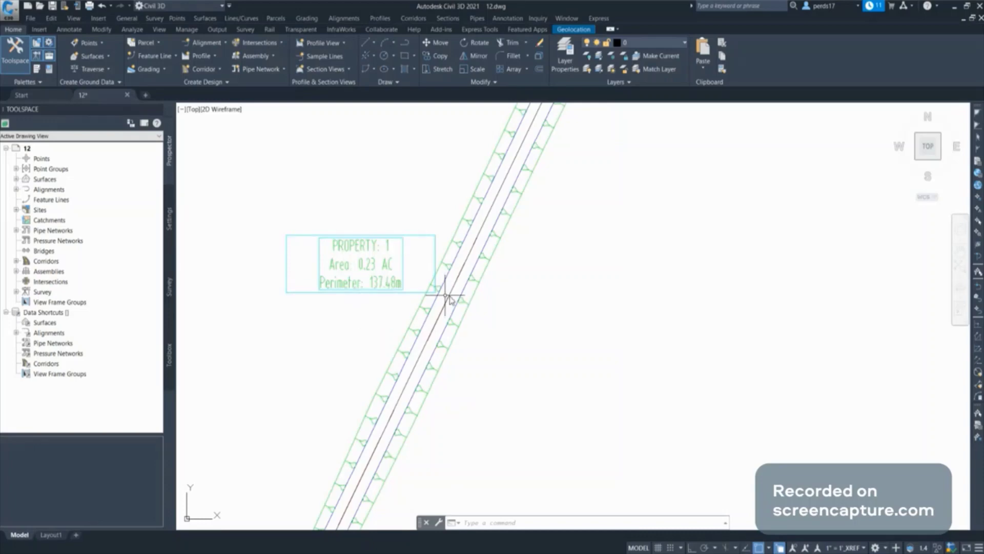
pyautogui.scroll(3, 428, 301)
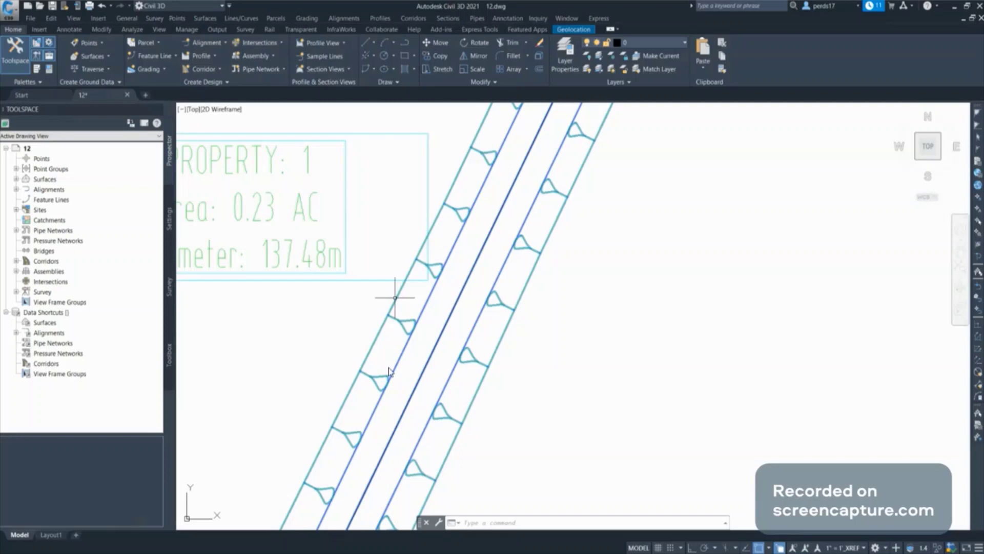
# Extract a polyline from the corridor's daylight line with Create Polyline from Corridor
pyautogui.click(395, 298)
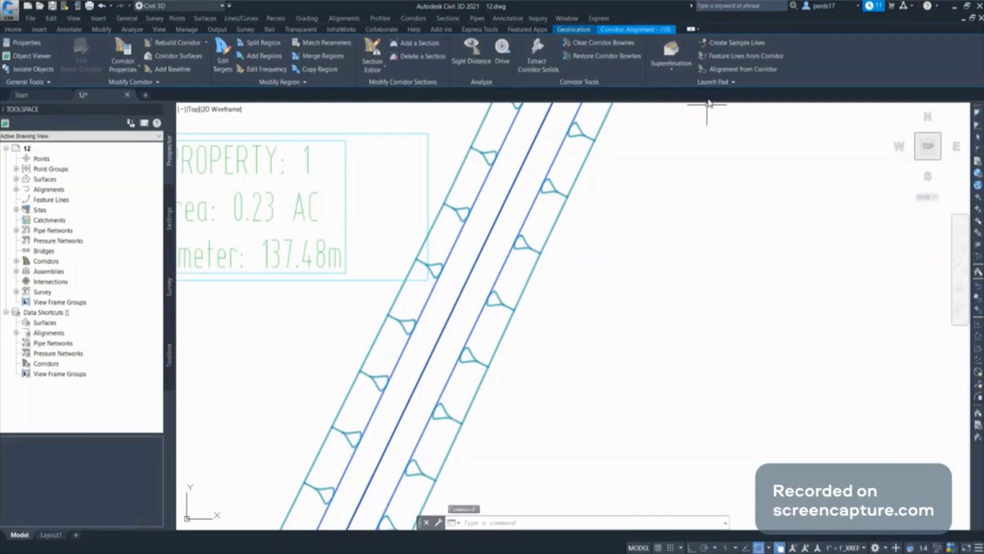
pyautogui.click(706, 84)
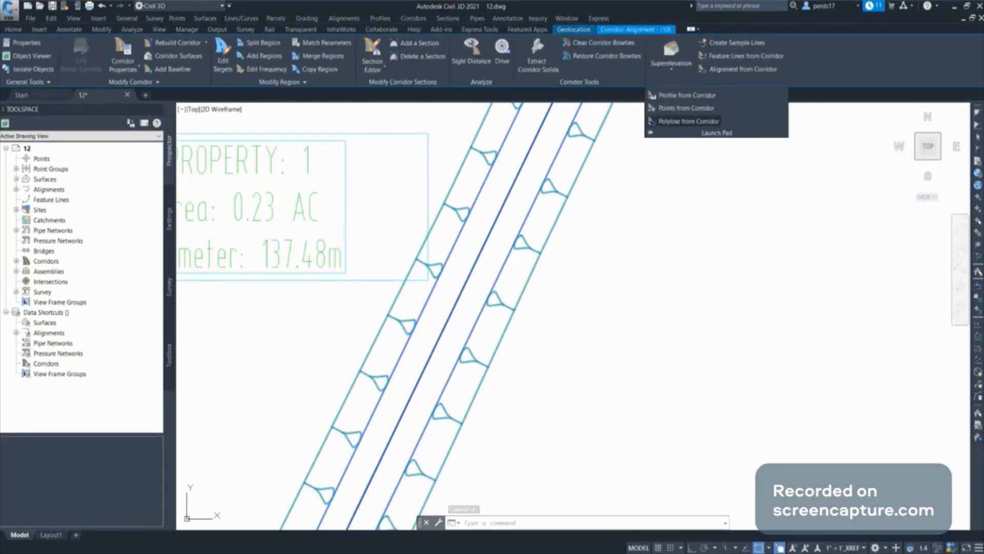
pyautogui.click(689, 121)
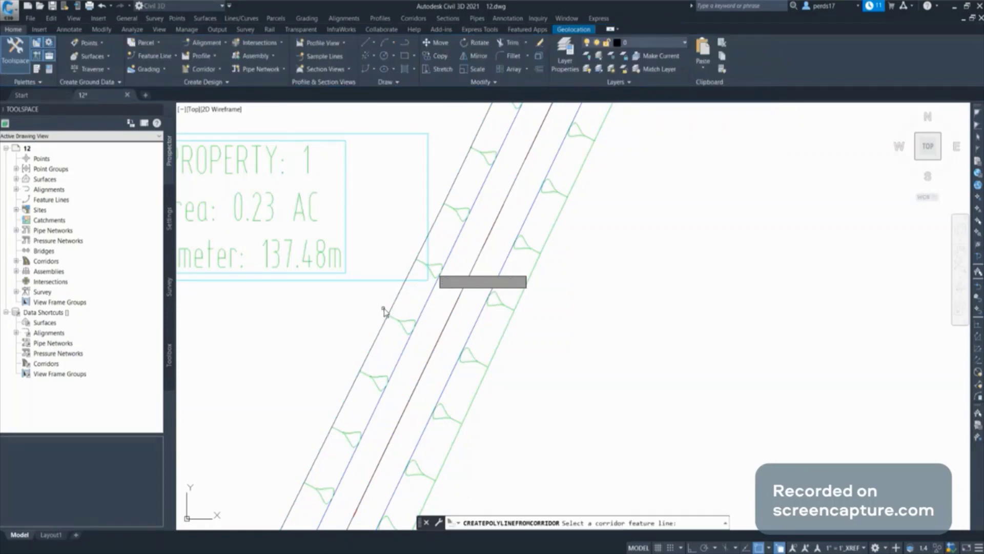
pyautogui.click(490, 354)
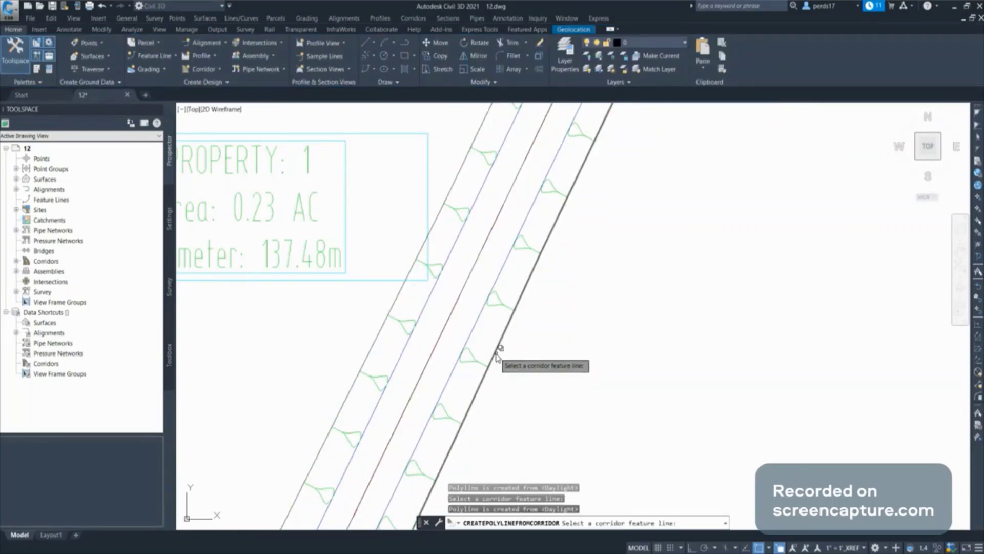
pyautogui.press('Escape')
# Select and deselect the new daylight polylines to check them
pyautogui.click(396, 302)
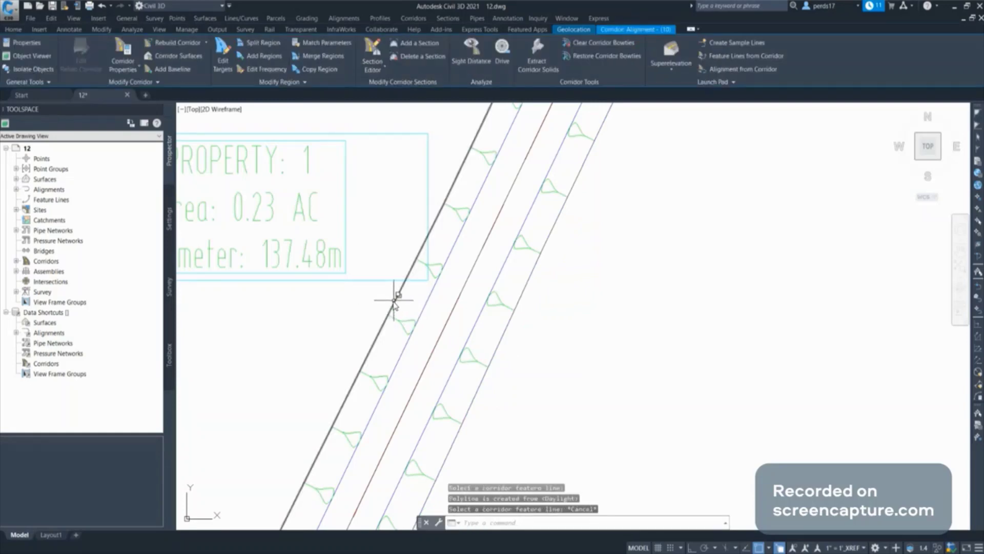
pyautogui.click(395, 300)
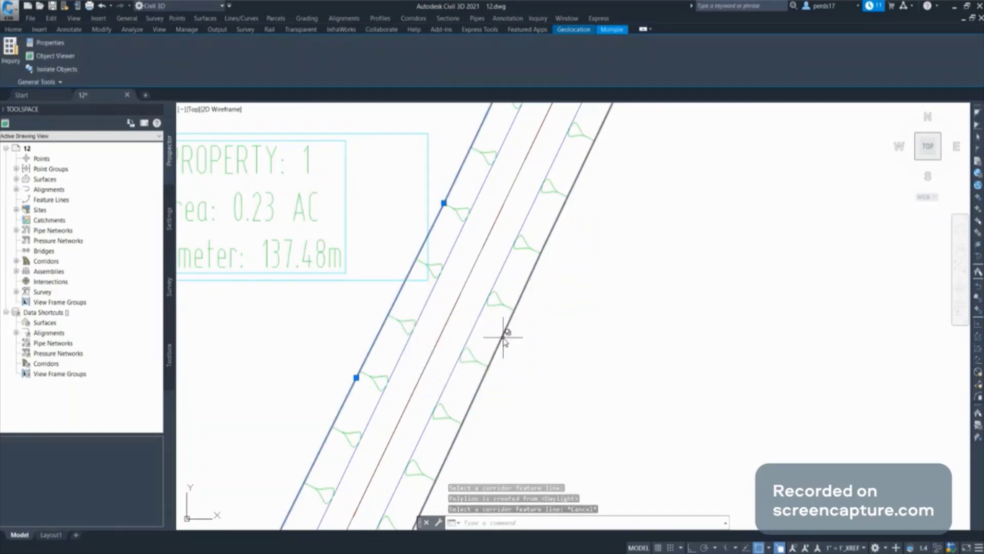
pyautogui.press('Escape')
pyautogui.click(504, 339)
pyautogui.press('Escape')
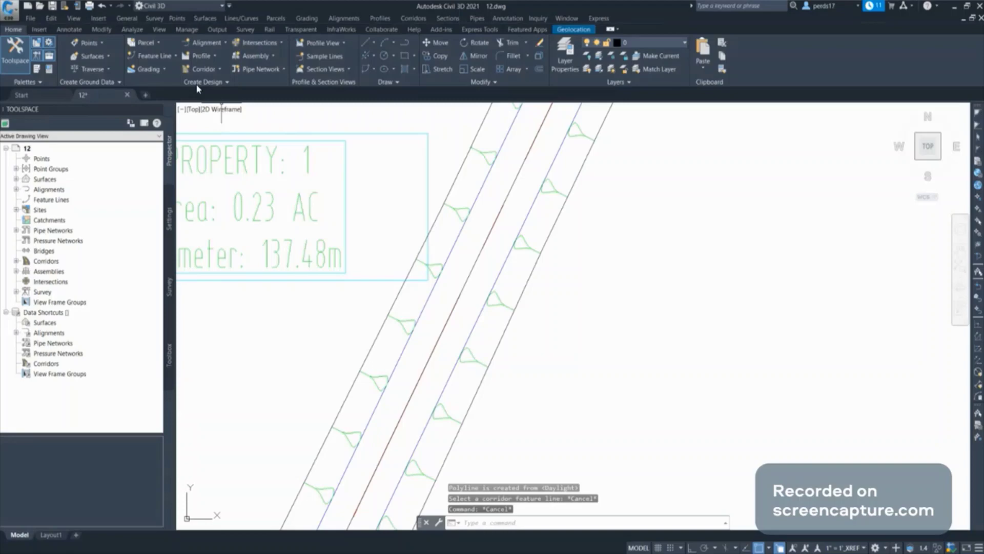
# Create parcels from both road-edge 3D polylines using the Name Area & Perimeter label style
pyautogui.click(158, 43)
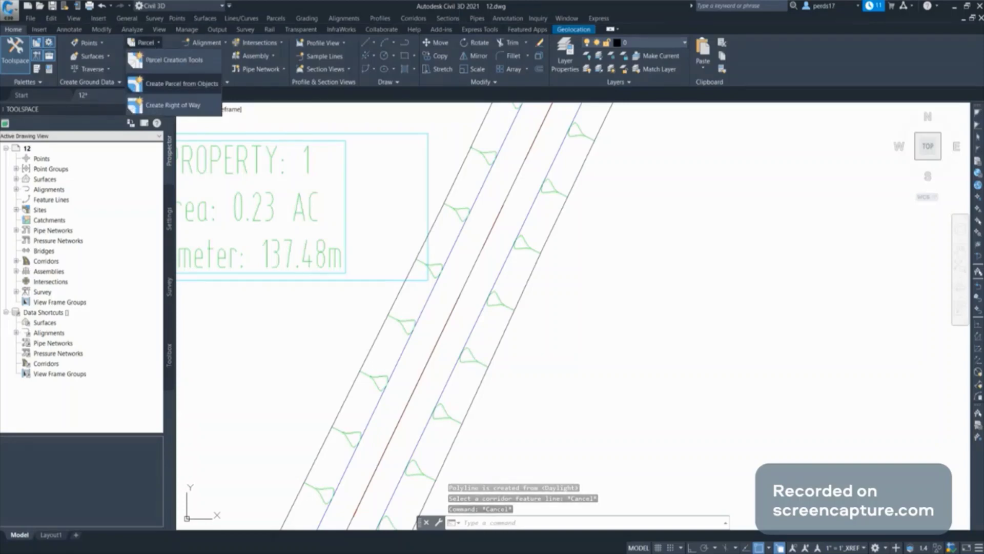
pyautogui.click(175, 83)
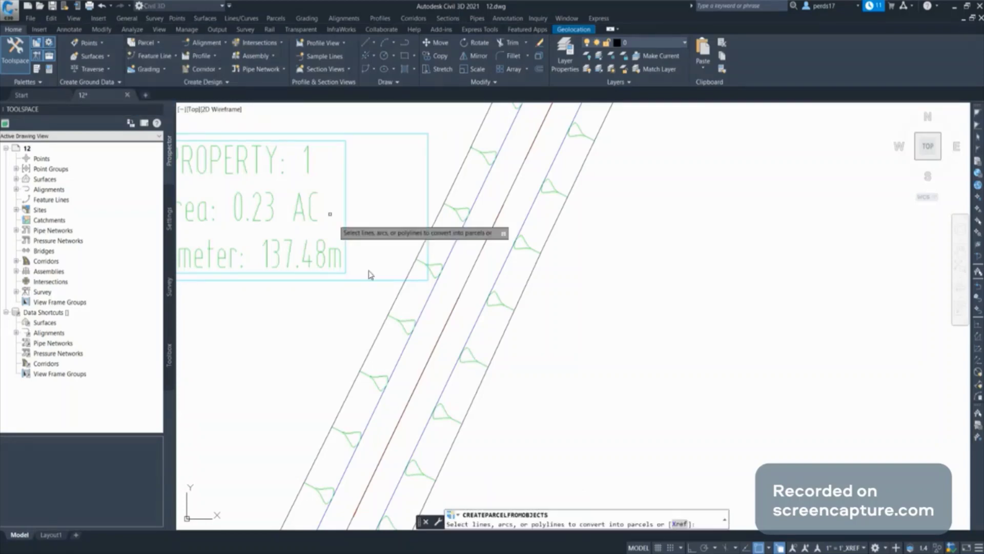
pyautogui.click(399, 293)
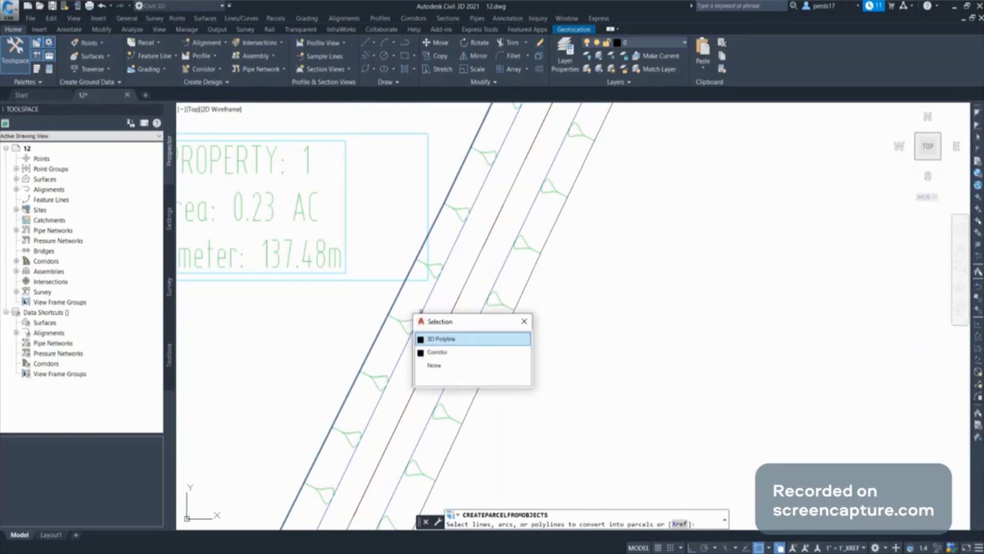
pyautogui.click(467, 339)
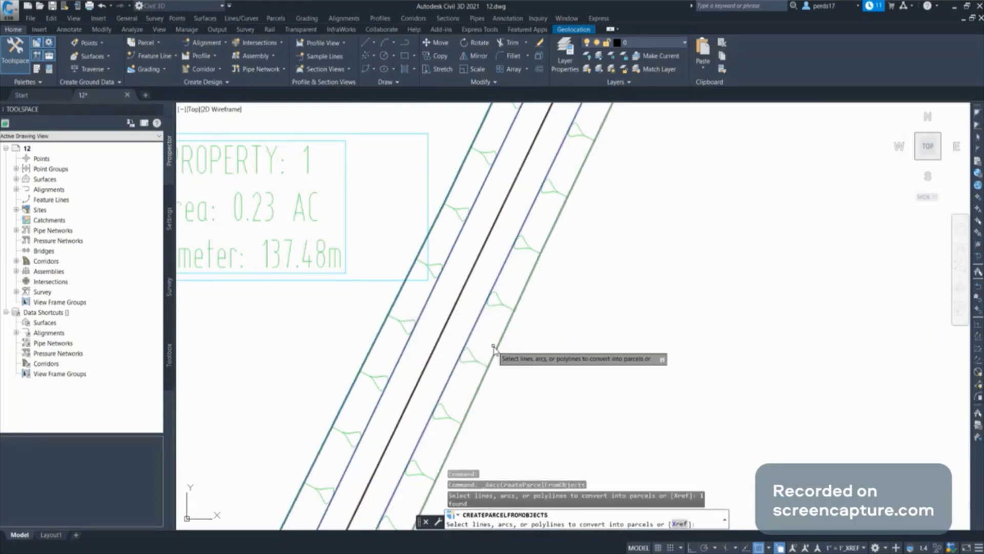
pyautogui.click(497, 349)
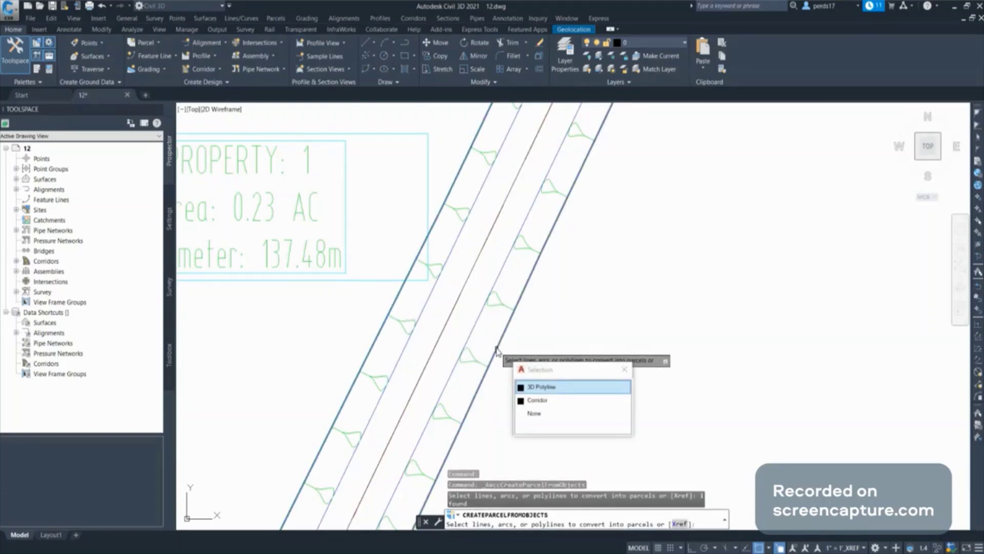
pyautogui.click(533, 388)
pyautogui.rightClick(392, 305)
pyautogui.click(405, 310)
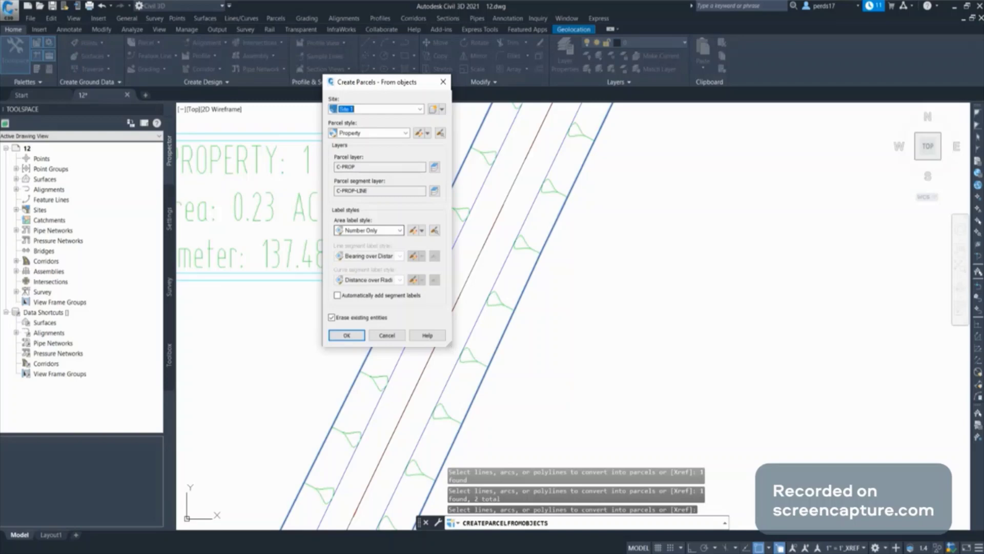
pyautogui.click(399, 230)
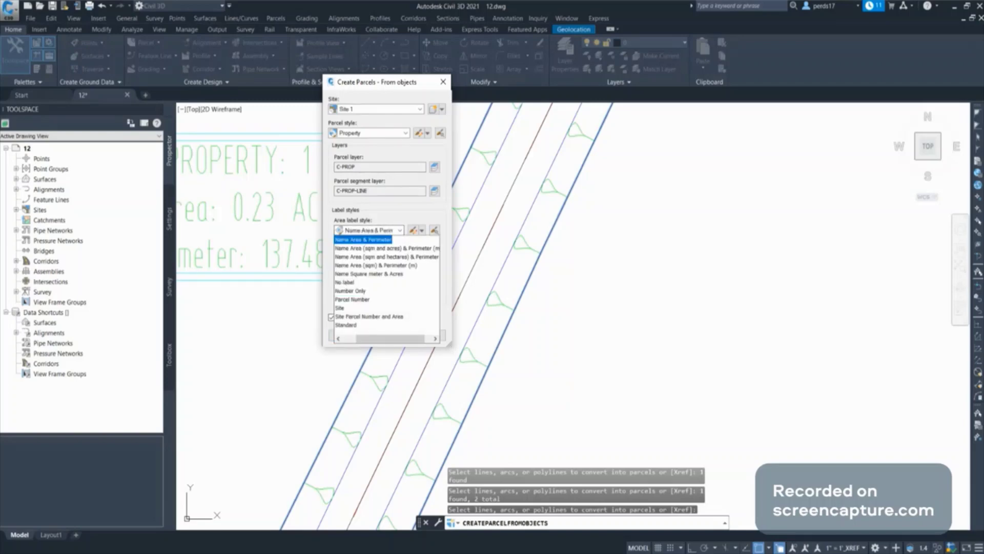
pyautogui.press('Return')
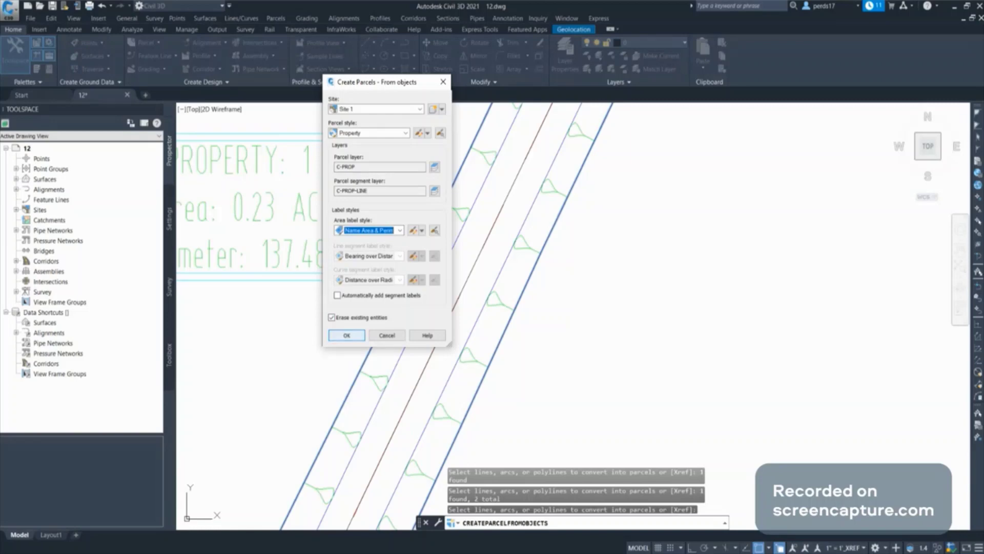
# Confirm the new parcels and move the PROPERTY: 7 label down-left of the road
pyautogui.click(347, 335)
pyautogui.scroll(-2, 405, 297)
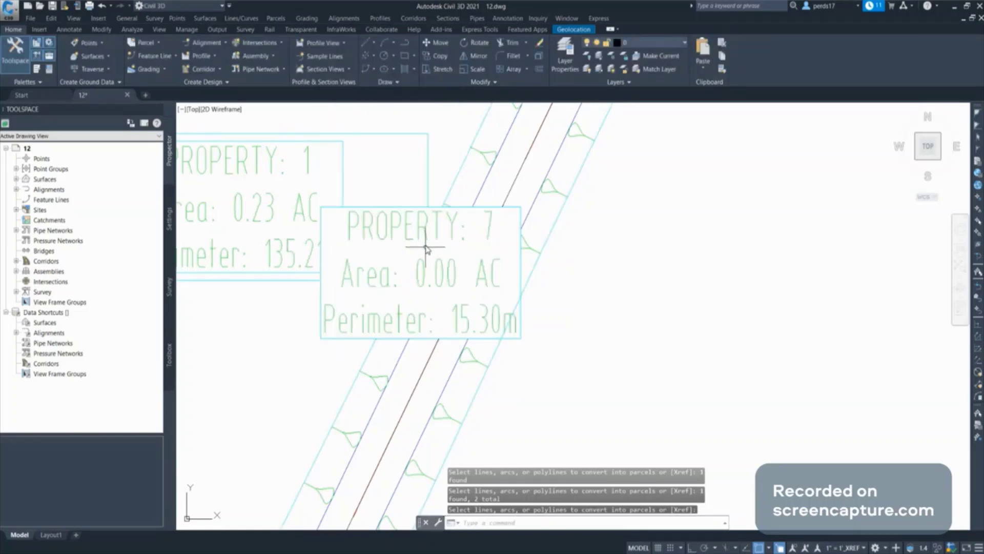
pyautogui.press('Escape')
pyautogui.press('Escape')
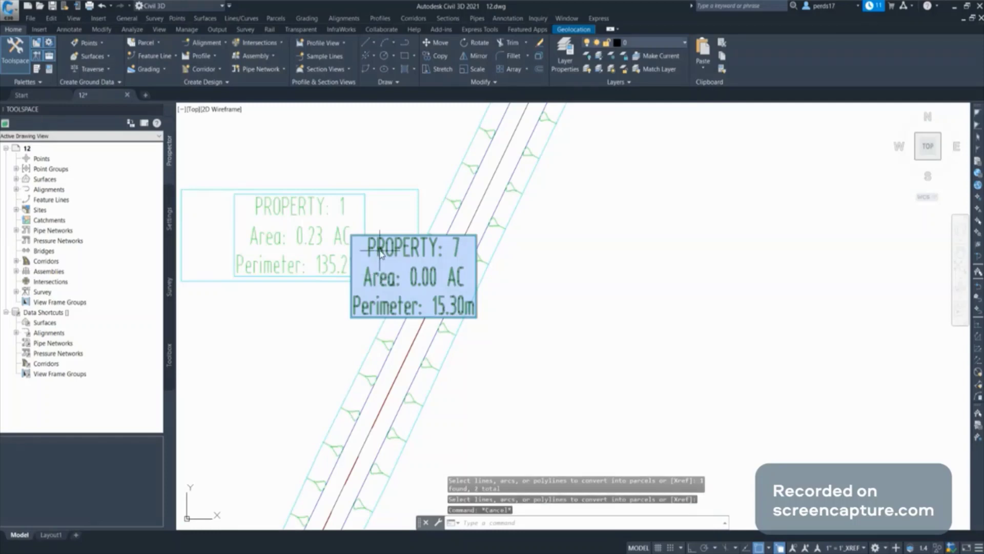
pyautogui.click(389, 267)
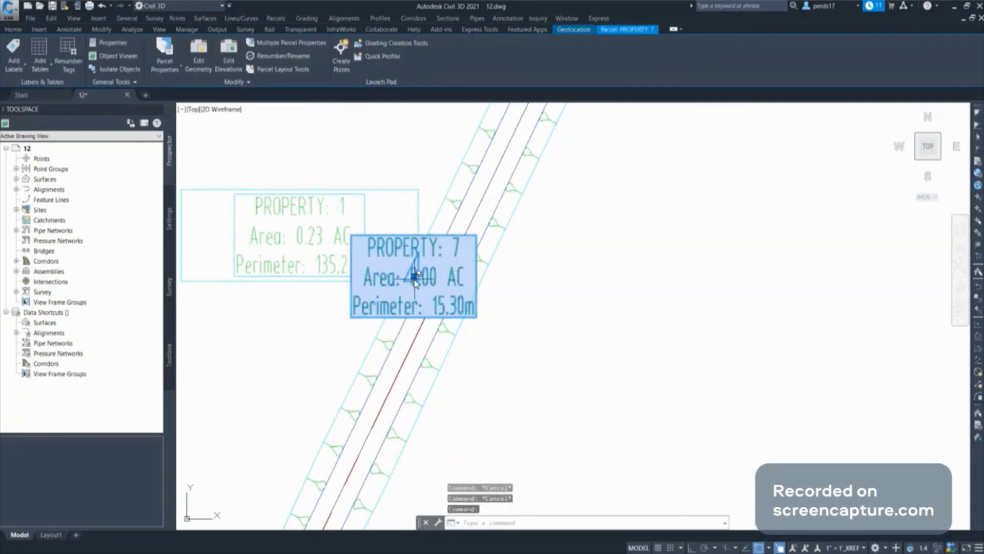
pyautogui.click(414, 276)
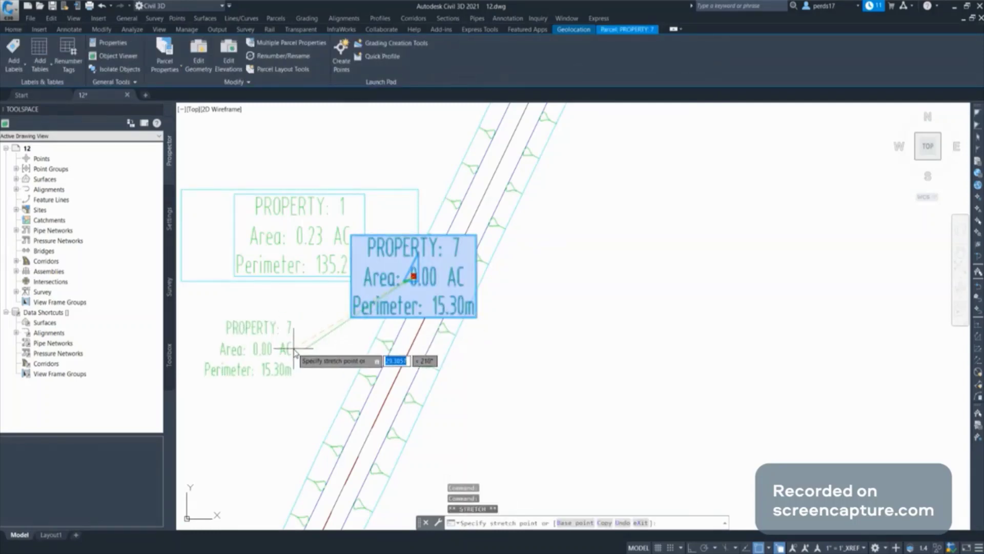
pyautogui.click(263, 349)
pyautogui.press('Escape')
# Move the PROPERTY: 1 label above its parcel on a leader and reframe the view
pyautogui.click(318, 235)
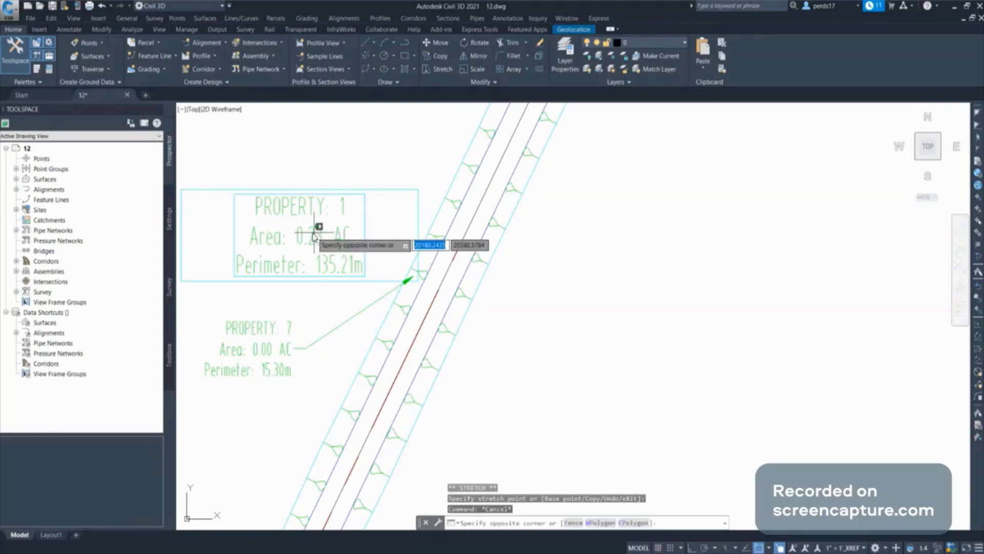
pyautogui.press('Escape')
pyautogui.click(315, 234)
pyautogui.press('Escape')
pyautogui.click(315, 234)
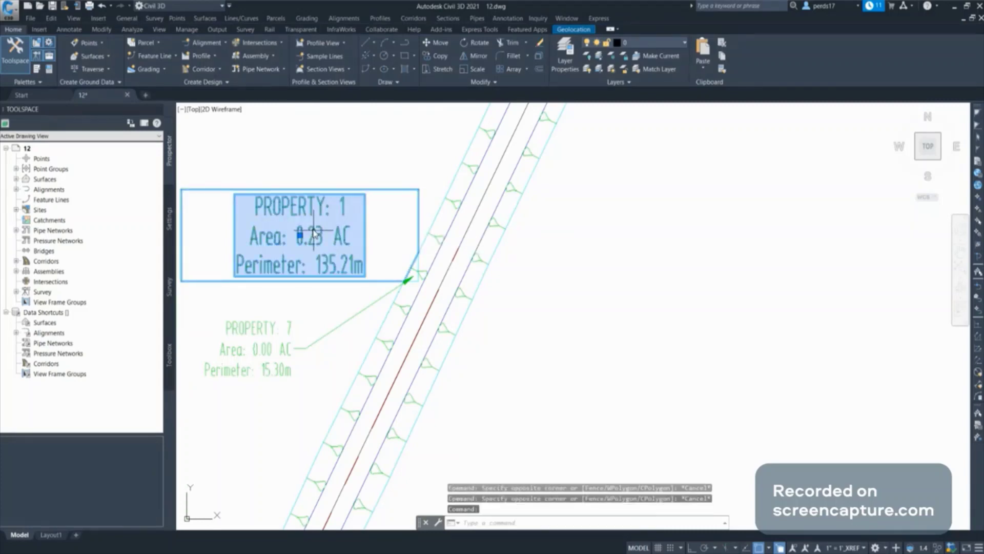
pyautogui.moveTo(314, 234); pyautogui.dragTo(324, 281, button='middle')
pyautogui.click(314, 295)
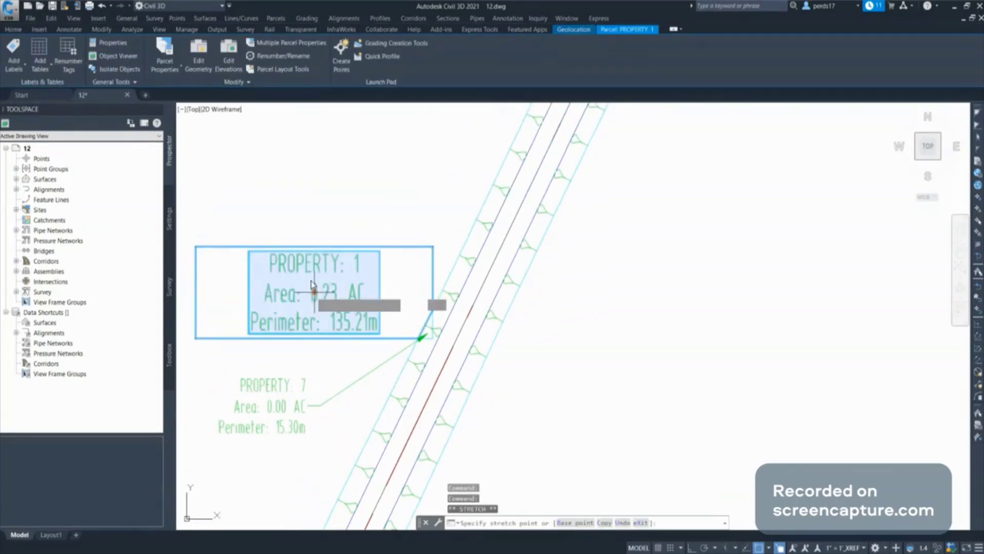
pyautogui.click(310, 189)
pyautogui.press('Escape')
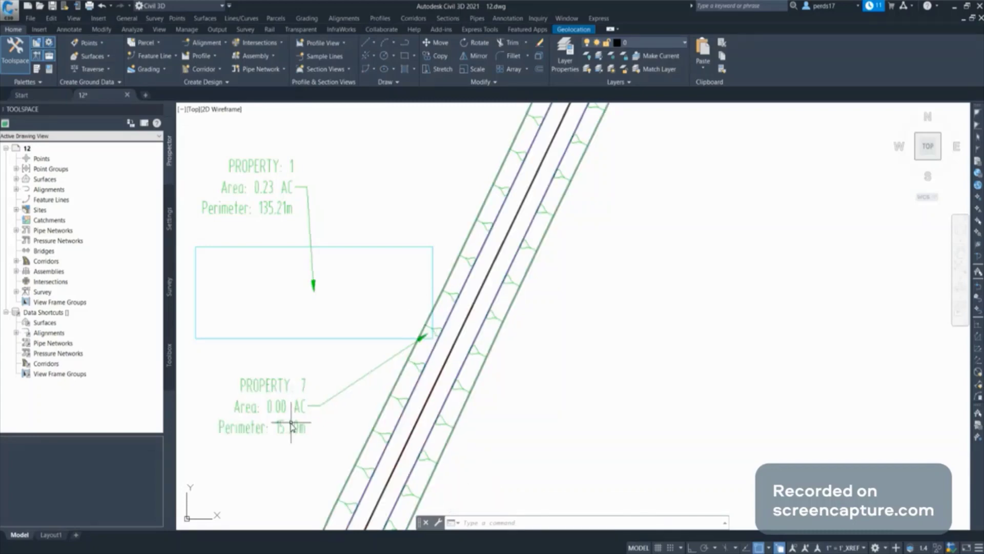
pyautogui.scroll(2, 287, 420)
pyautogui.scroll(-2, 304, 325)
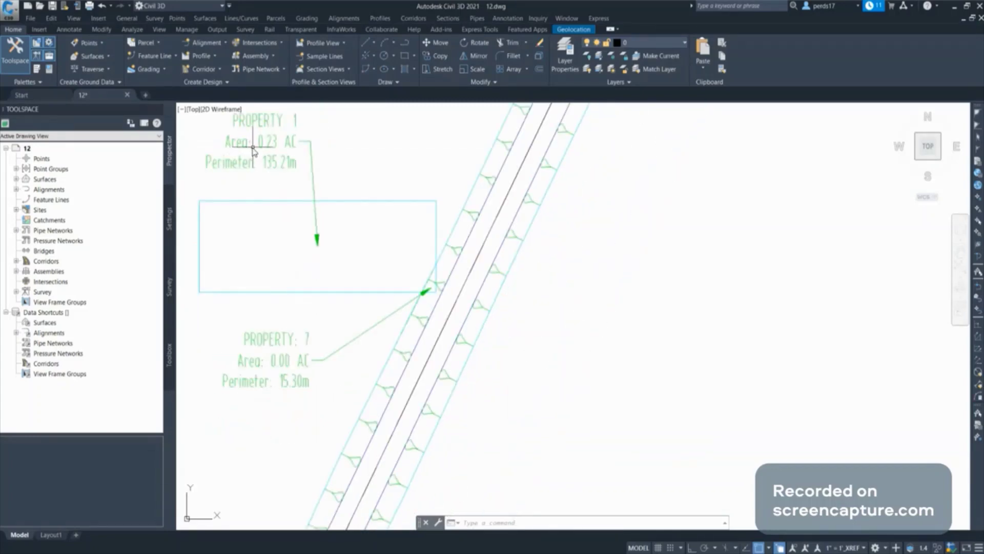
pyautogui.moveTo(277, 174); pyautogui.dragTo(292, 235, button='middle')
pyautogui.scroll(-2, 267, 229)
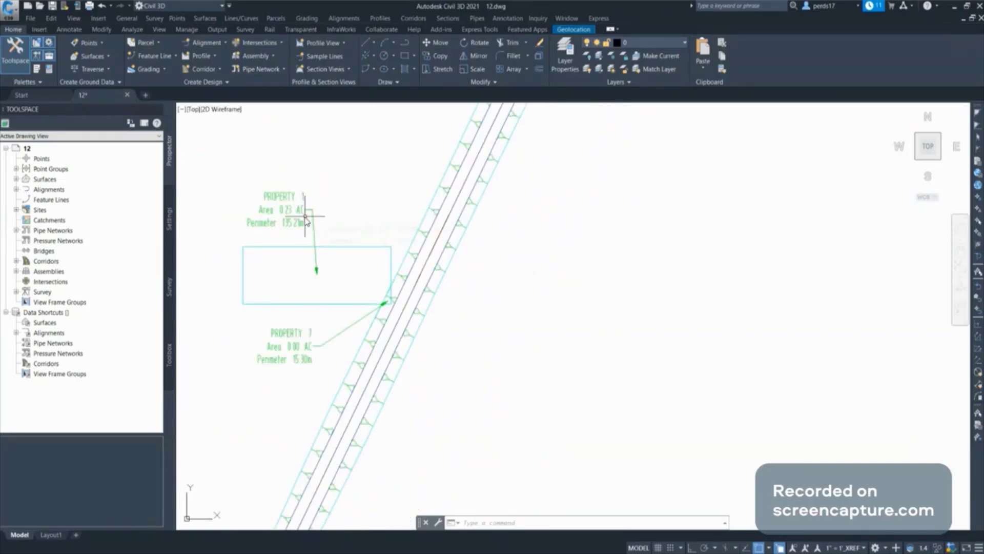
# Drag the PROPERTY: 12 label up-right of its parcel onto a leader
pyautogui.scroll(-2, 296, 244)
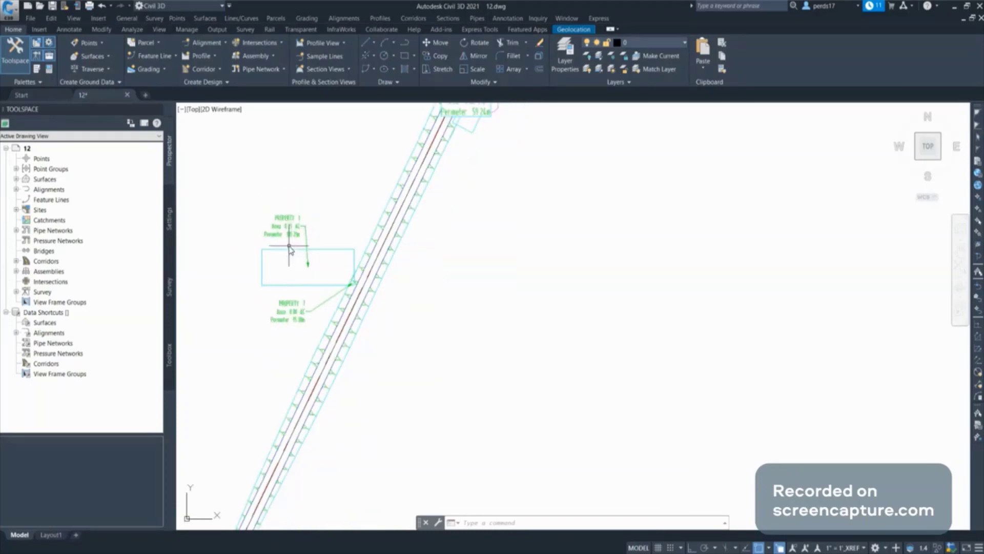
pyautogui.moveTo(423, 240); pyautogui.dragTo(340, 367, button='middle')
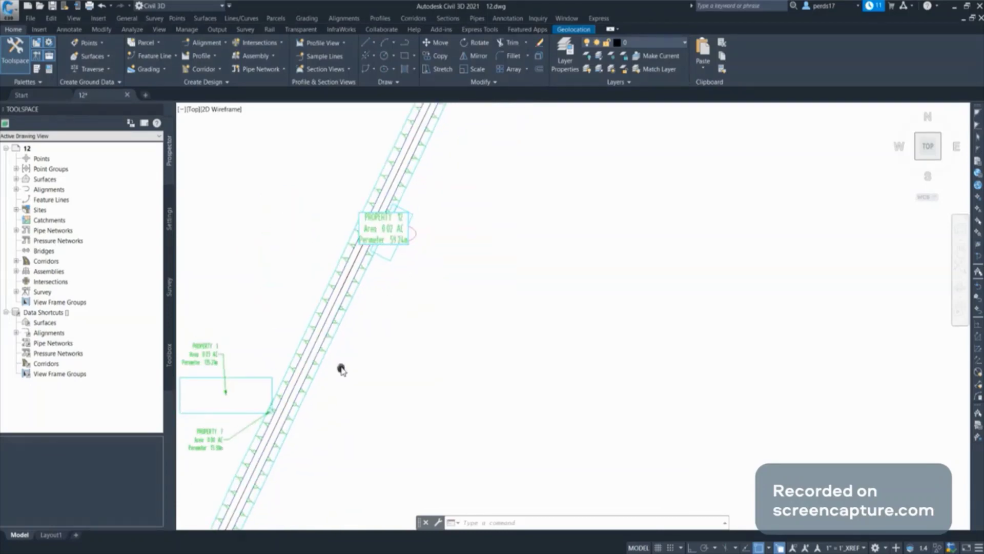
pyautogui.scroll(4, 401, 220)
pyautogui.click(377, 228)
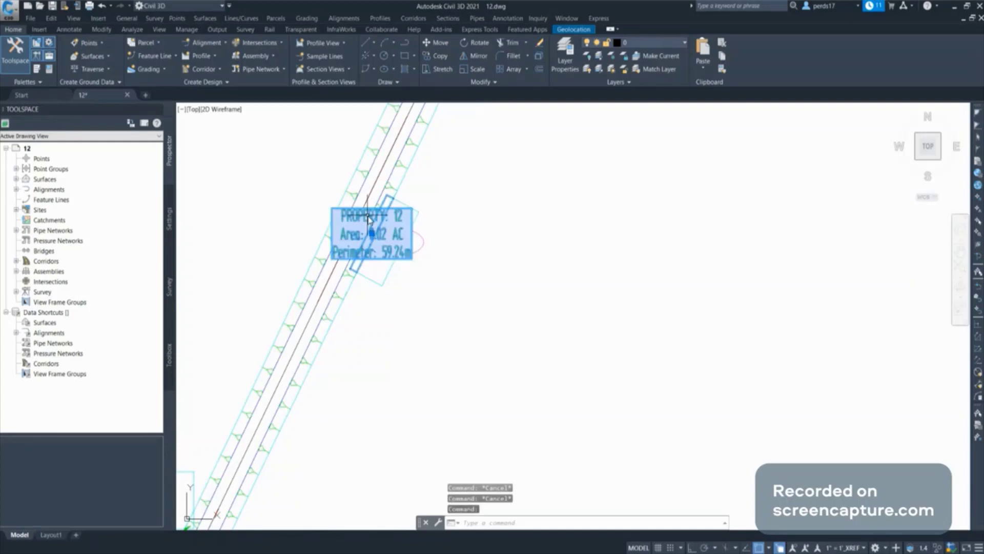
pyautogui.click(372, 233)
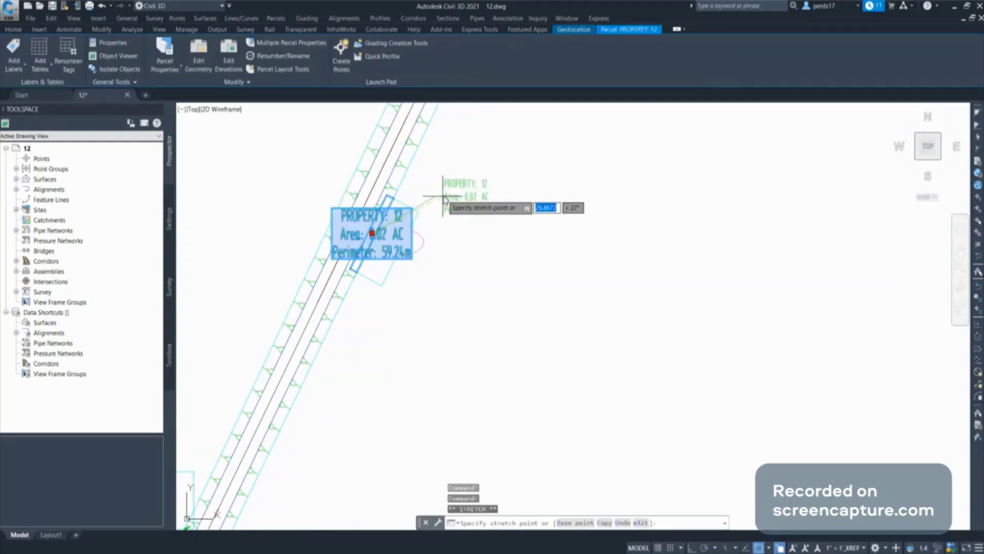
pyautogui.click(474, 191)
pyautogui.press('Escape')
# Select and deselect the PROPERTY 12 parcel, then zoom and pan to check it
pyautogui.click(388, 241)
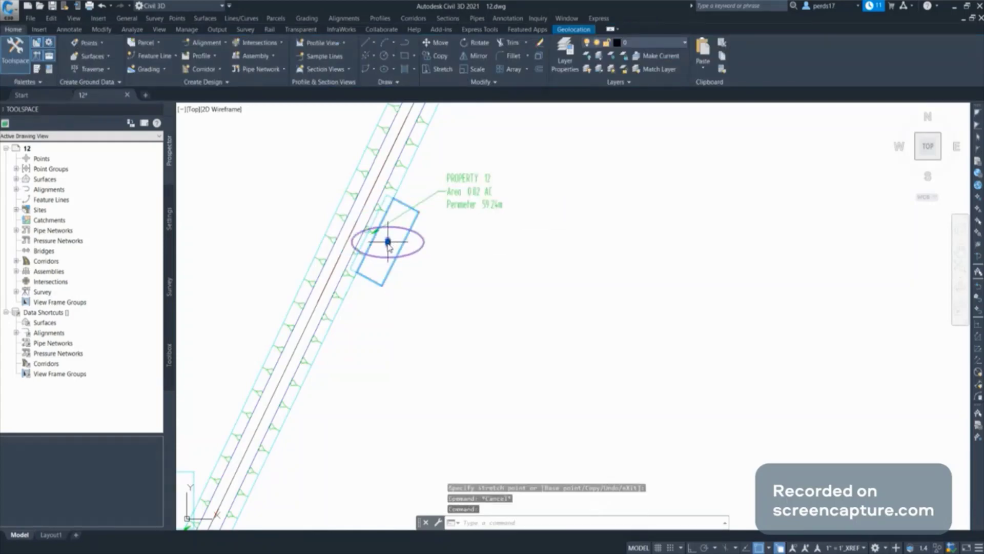
pyautogui.click(388, 241)
pyautogui.press('Escape')
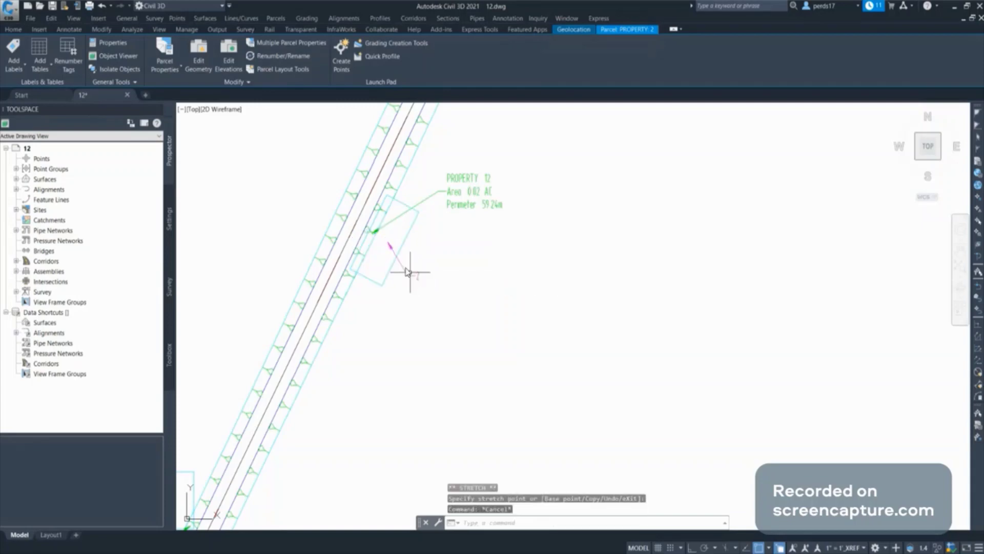
pyautogui.scroll(2, 409, 269)
pyautogui.scroll(2, 415, 282)
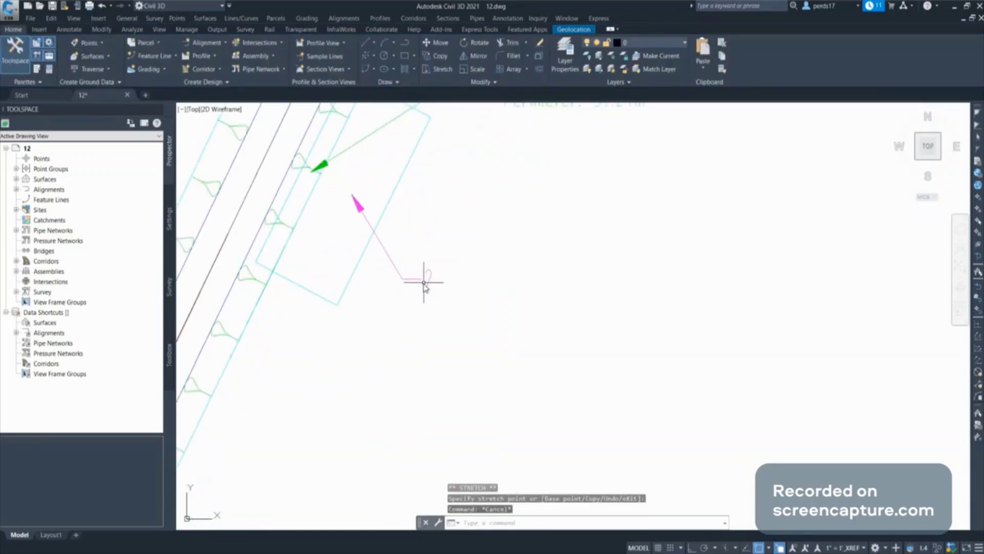
pyautogui.scroll(-3, 424, 284)
pyautogui.click(464, 187)
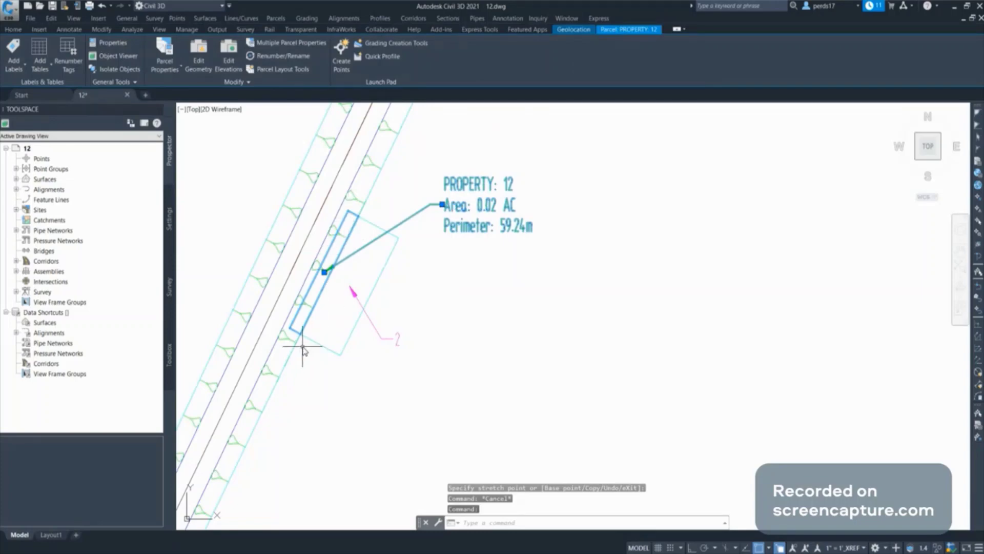
pyautogui.press('Escape')
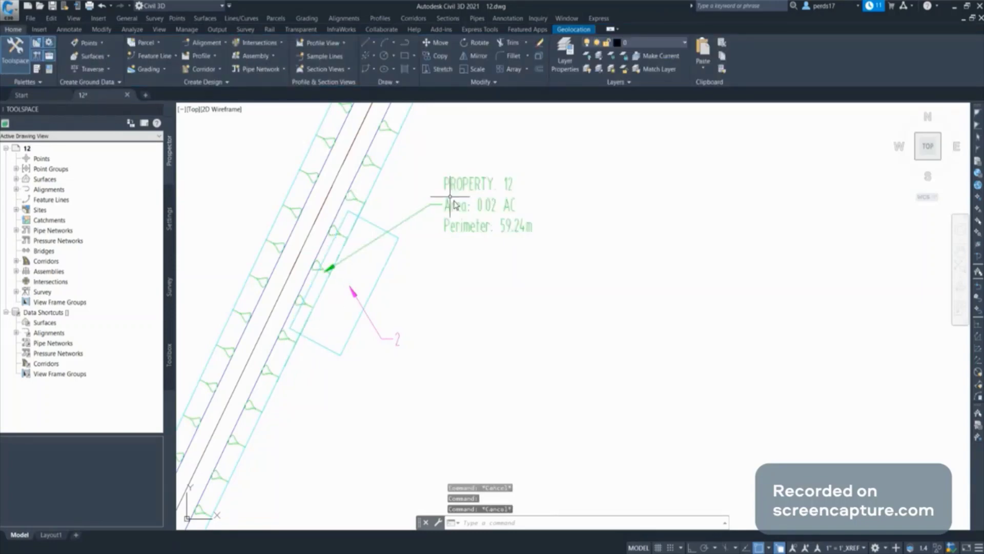
pyautogui.scroll(-1, 446, 215)
pyautogui.scroll(-1, 347, 330)
pyautogui.moveTo(391, 315); pyautogui.dragTo(433, 271, button='middle')
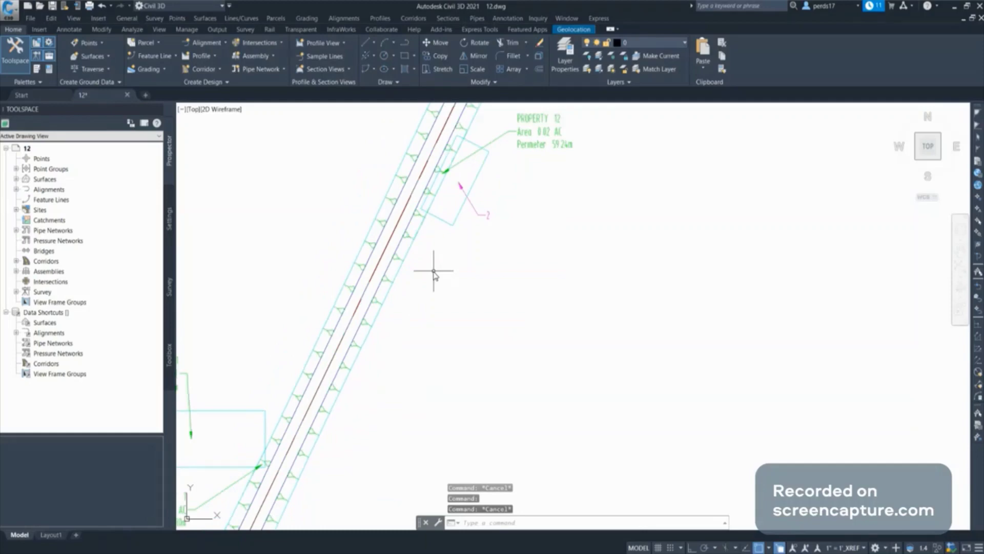
pyautogui.scroll(-5, 433, 272)
pyautogui.scroll(5, 468, 215)
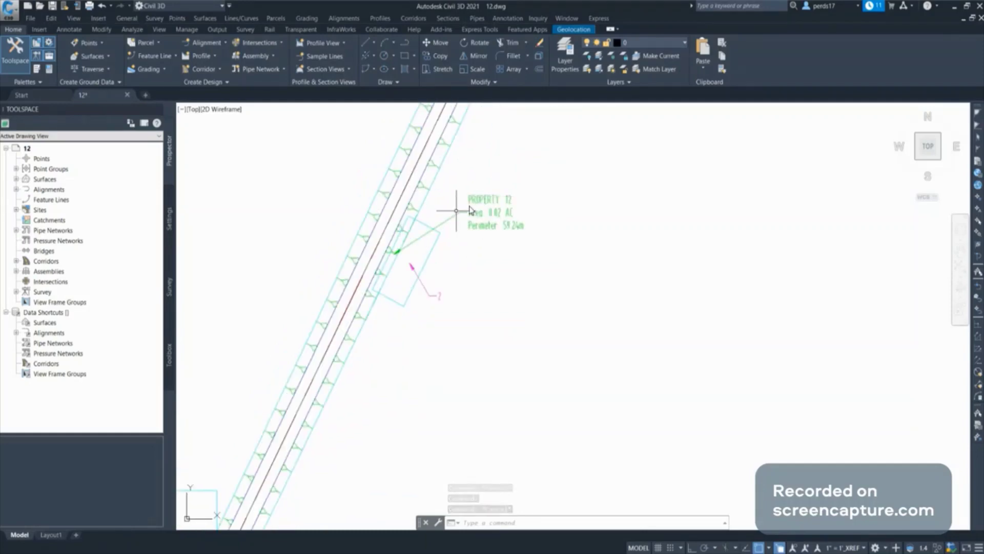
# Move the PROPERTY: 9 label up-right of its parcel on a leader
pyautogui.scroll(-2, 407, 279)
pyautogui.scroll(-2, 505, 165)
pyautogui.scroll(2, 353, 370)
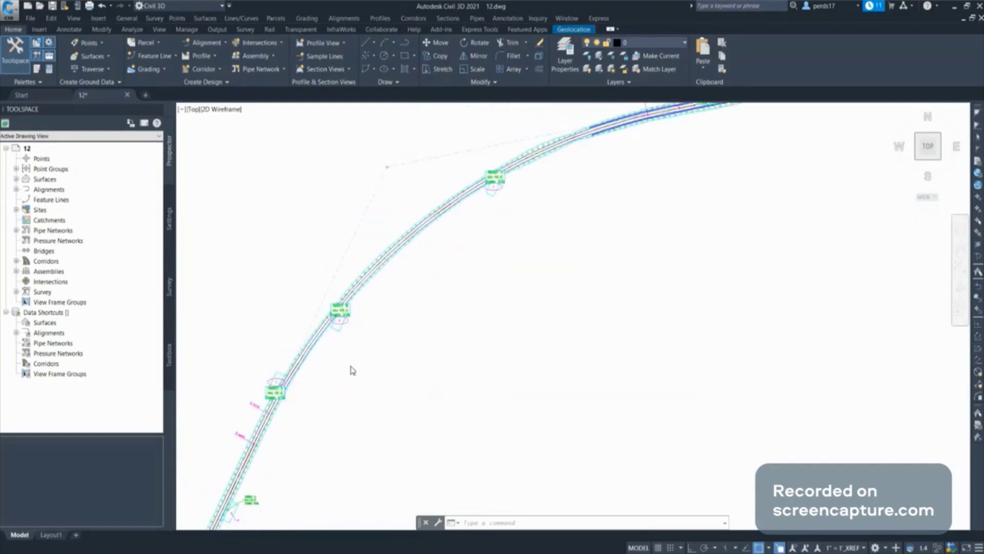
pyautogui.scroll(1, 314, 395)
pyautogui.scroll(1, 472, 308)
pyautogui.scroll(3, 509, 300)
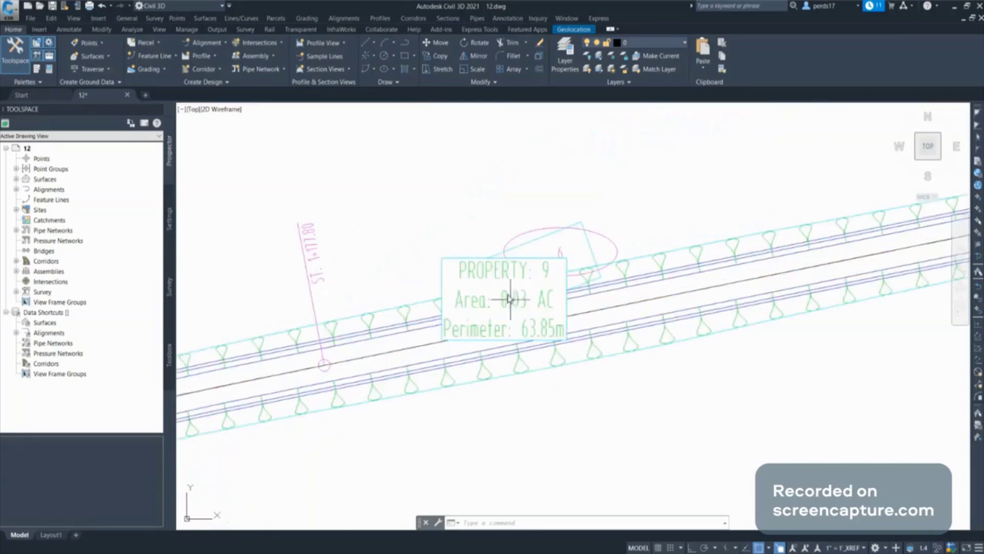
pyautogui.click(493, 273)
pyautogui.click(503, 300)
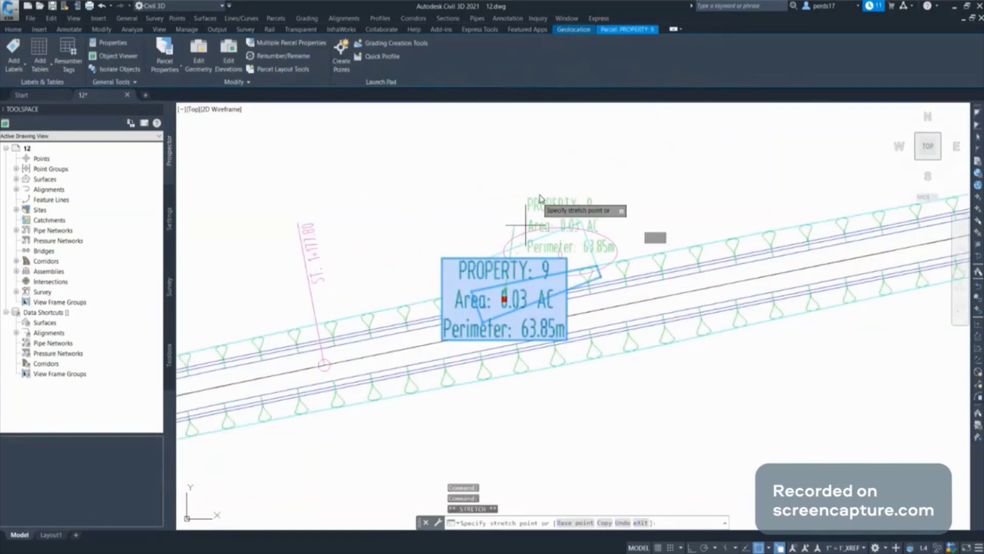
pyautogui.click(639, 171)
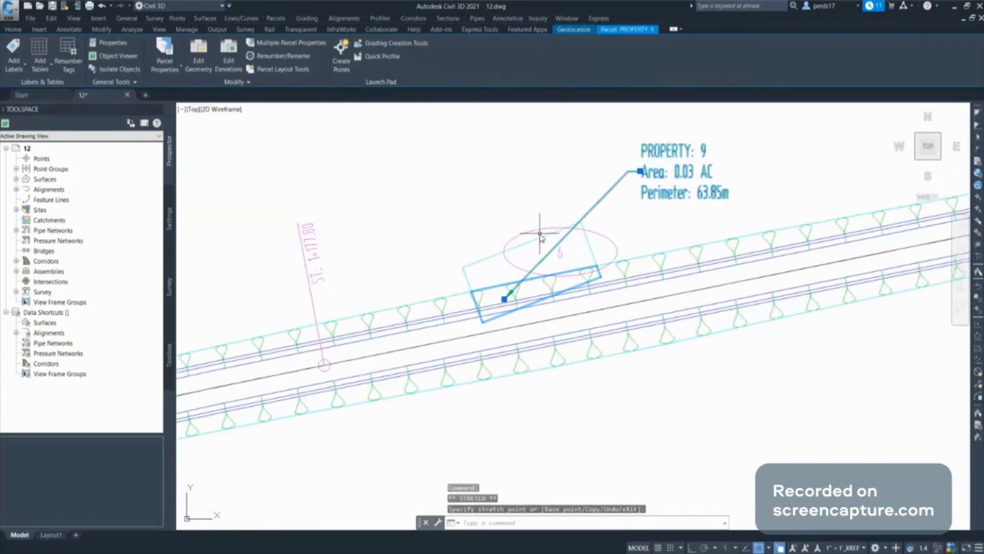
pyautogui.press('Escape')
# Pull parcel 6's number tag up-left onto its own leader
pyautogui.click(548, 251)
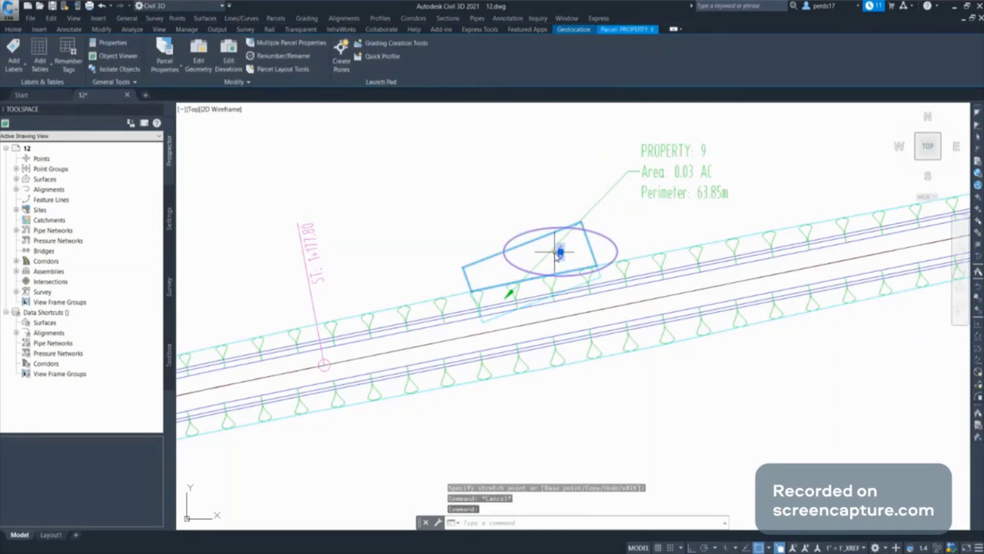
pyautogui.click(560, 252)
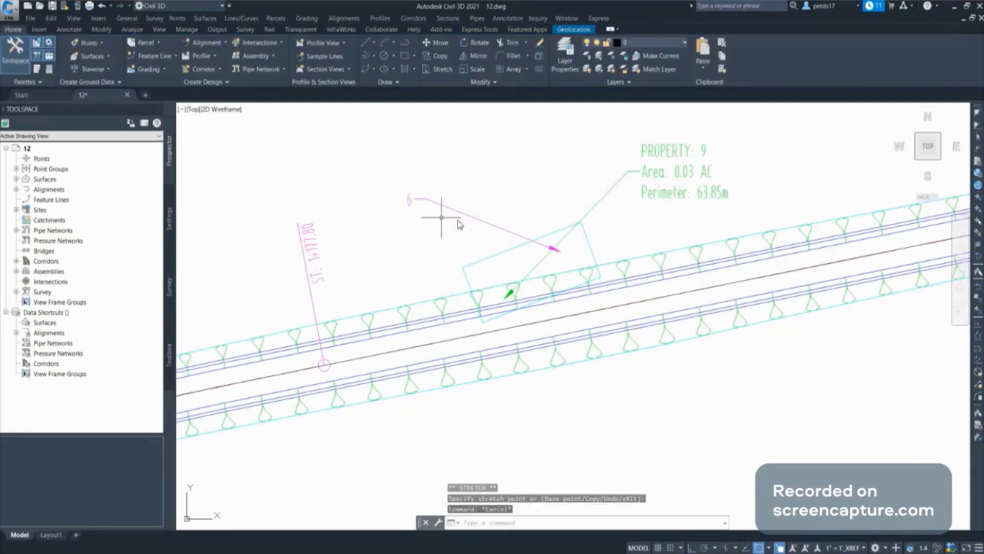
pyautogui.scroll(-2, 514, 242)
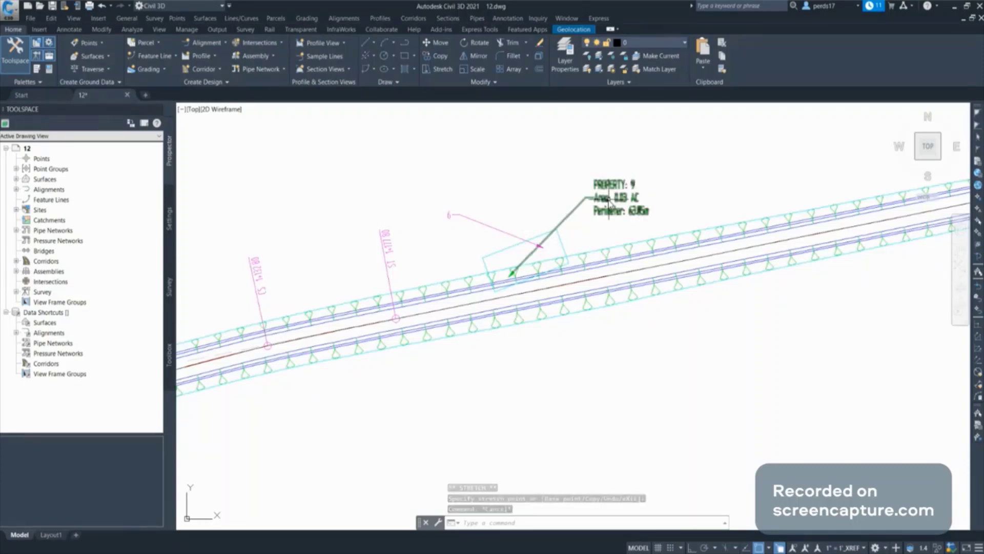
pyautogui.scroll(-2, 590, 212)
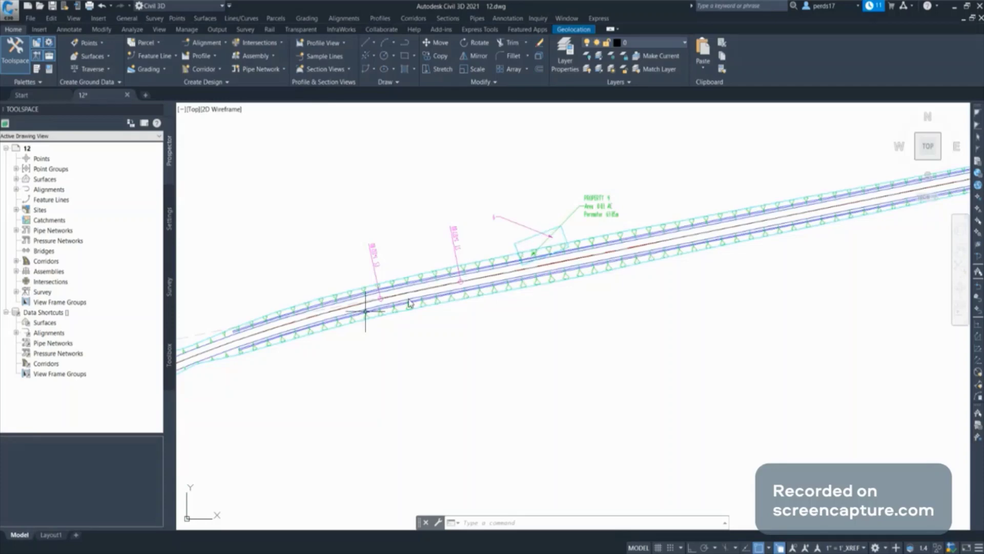
pyautogui.scroll(2, 603, 240)
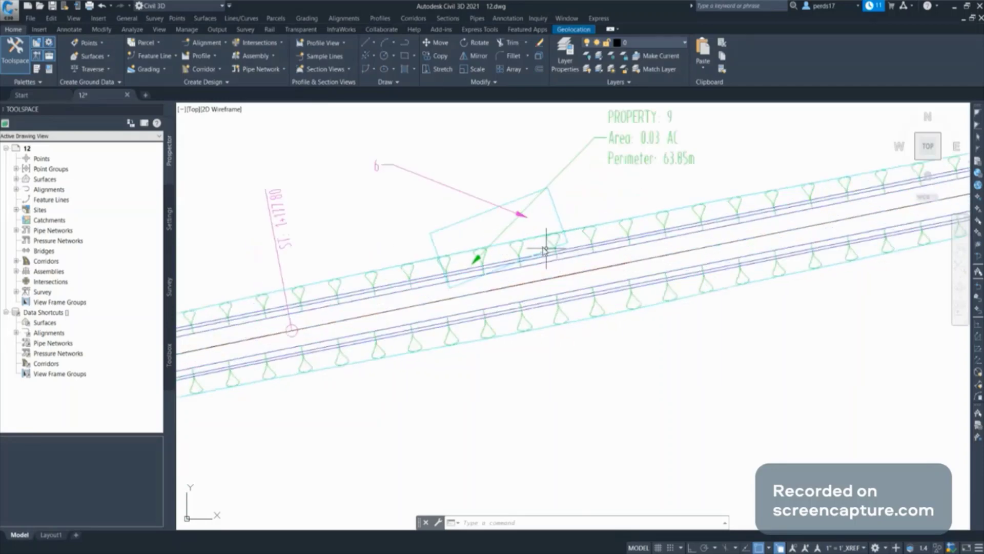
pyautogui.scroll(1, 432, 277)
pyautogui.scroll(4, 432, 277)
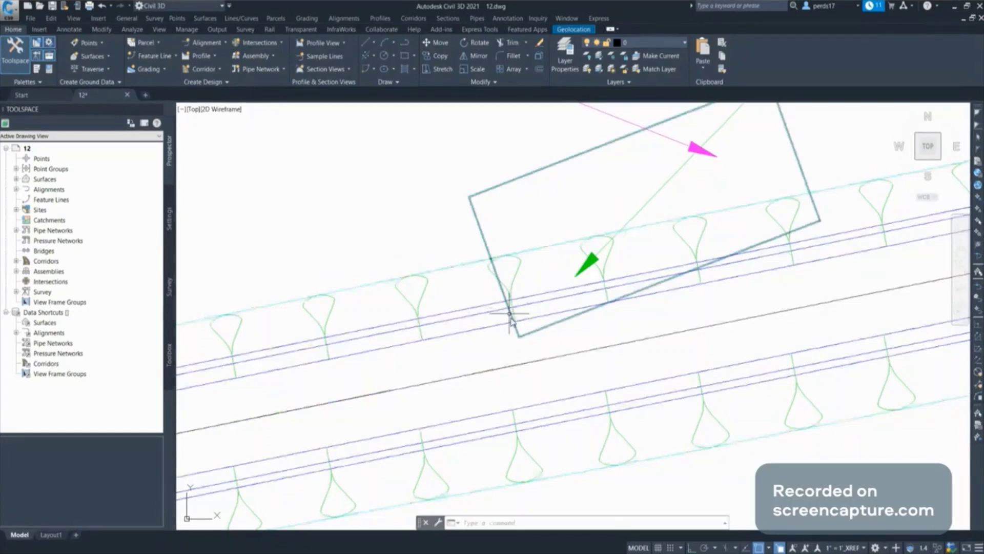
pyautogui.scroll(-2, 514, 321)
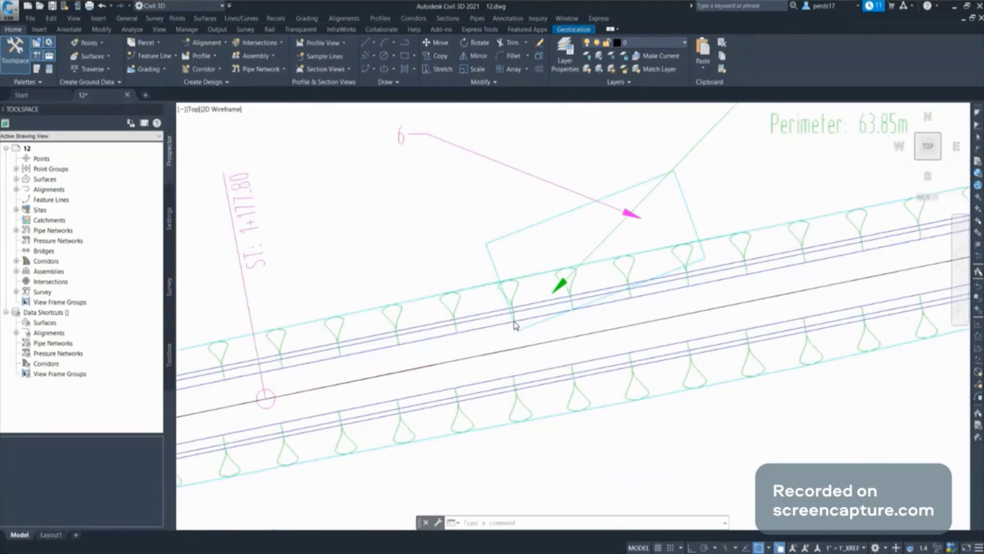
pyautogui.scroll(-2, 514, 324)
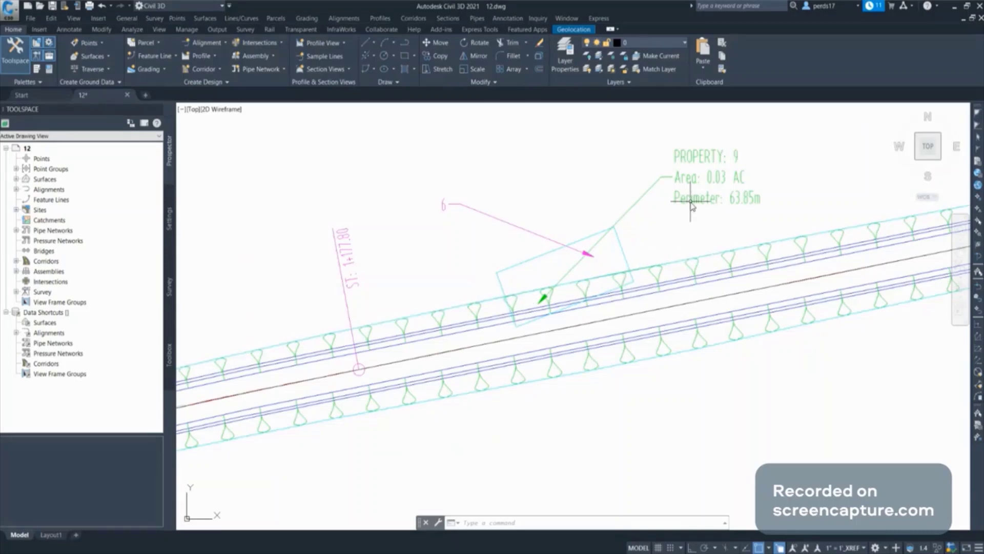
pyautogui.scroll(-2, 610, 261)
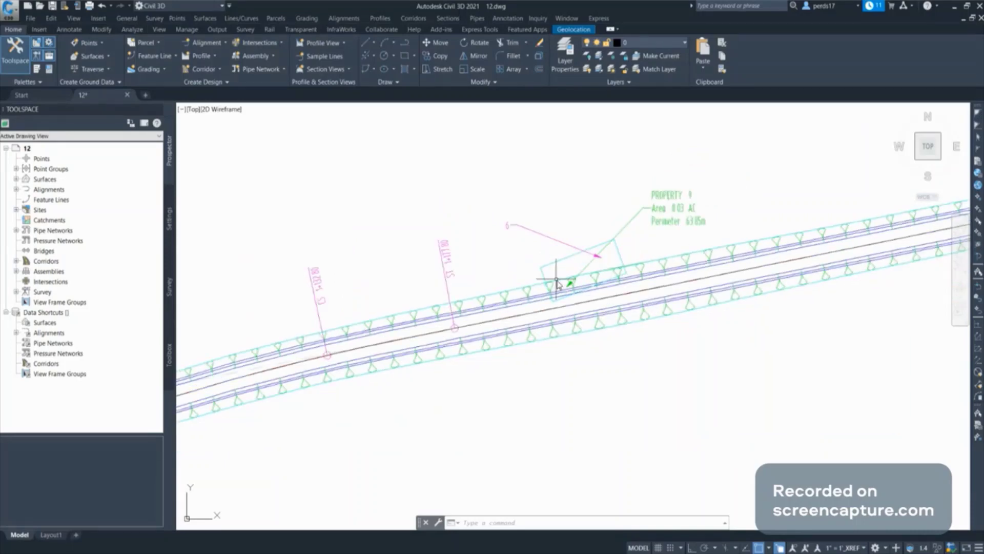
pyautogui.scroll(-3, 564, 240)
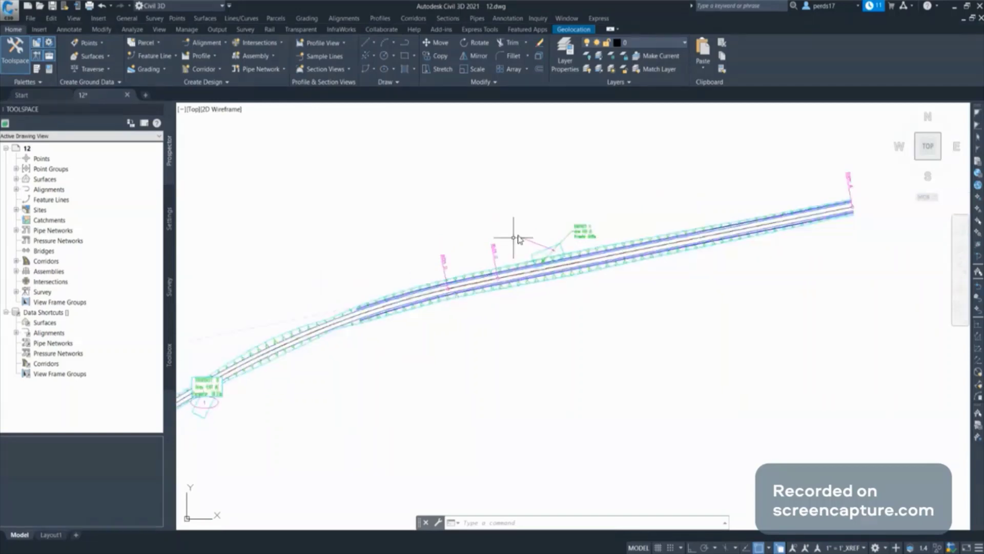
pyautogui.scroll(-3, 569, 231)
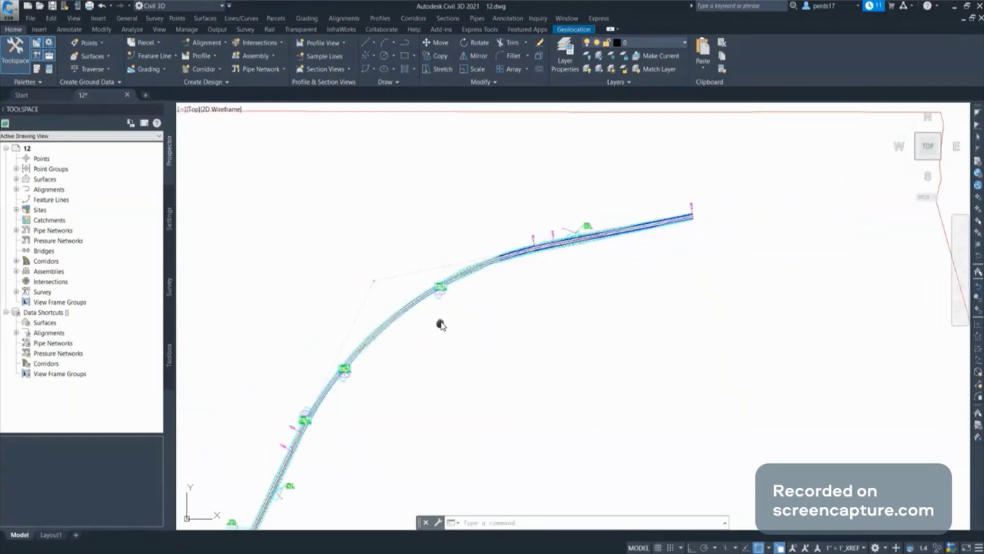
pyautogui.moveTo(441, 323); pyautogui.dragTo(516, 214, button='middle')
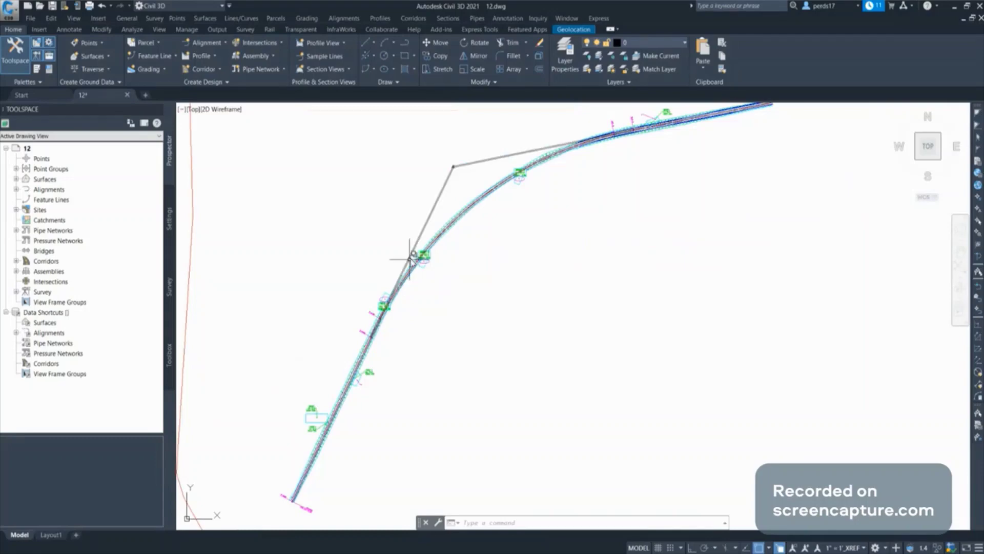
pyautogui.scroll(5, 401, 265)
pyautogui.scroll(-5, 399, 281)
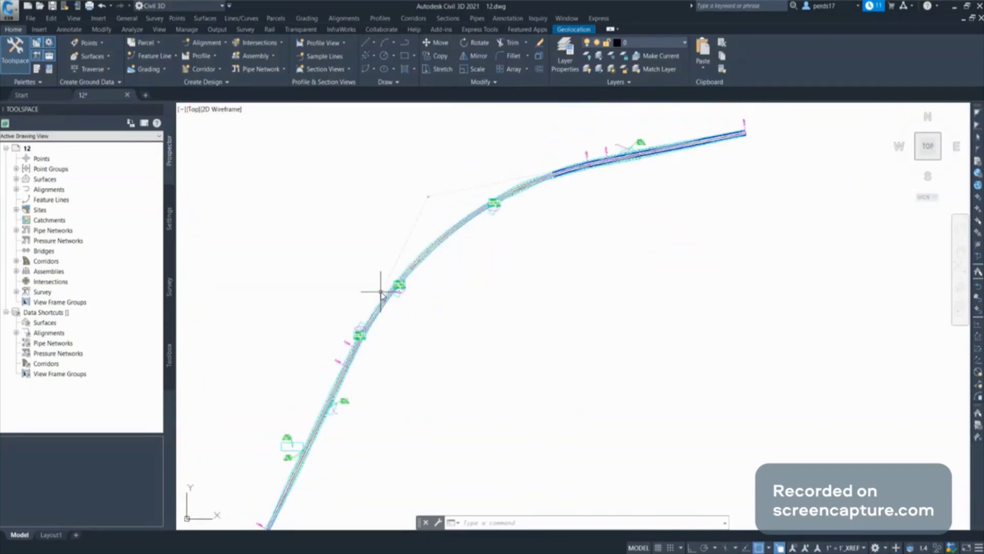